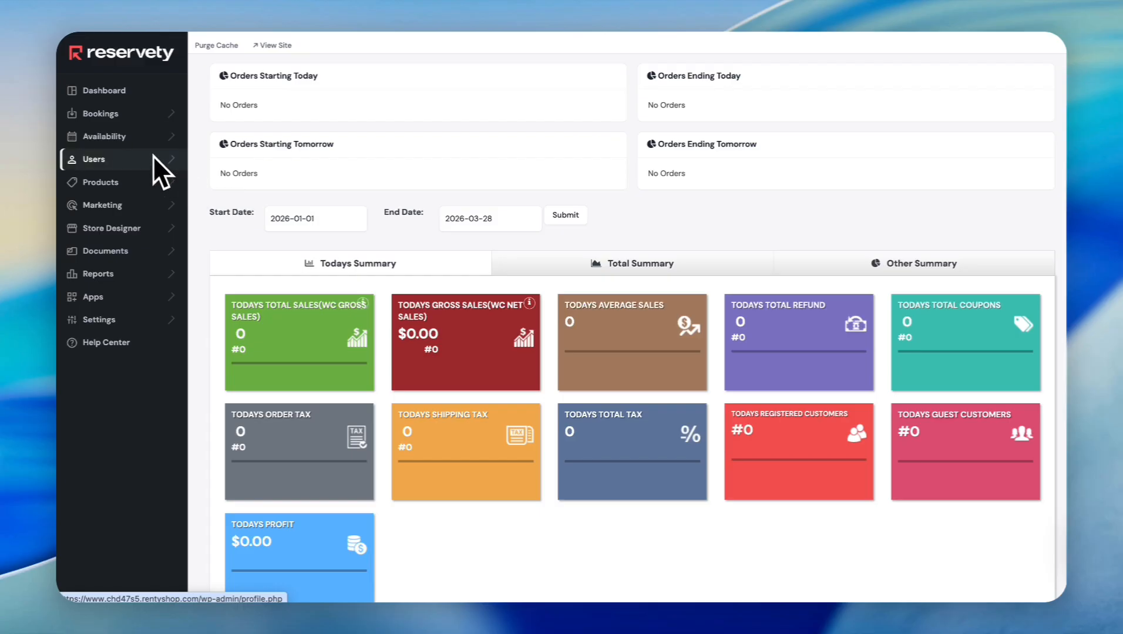
# Open the booking donation settings and review the products available as the donation product.
pyautogui.click(120, 116)
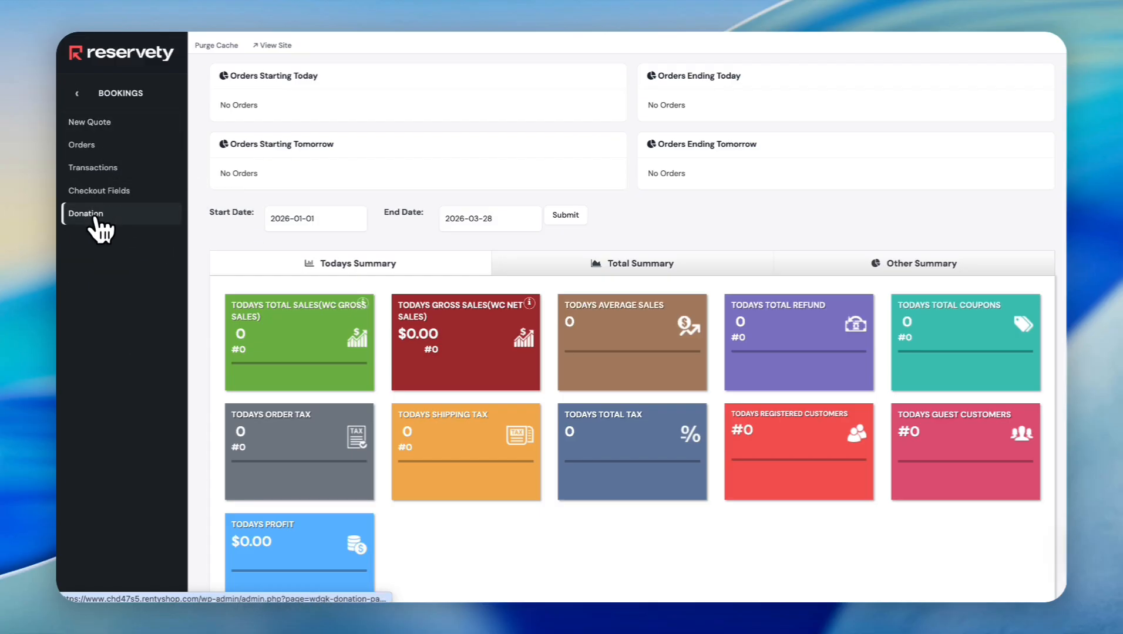
pyautogui.click(91, 213)
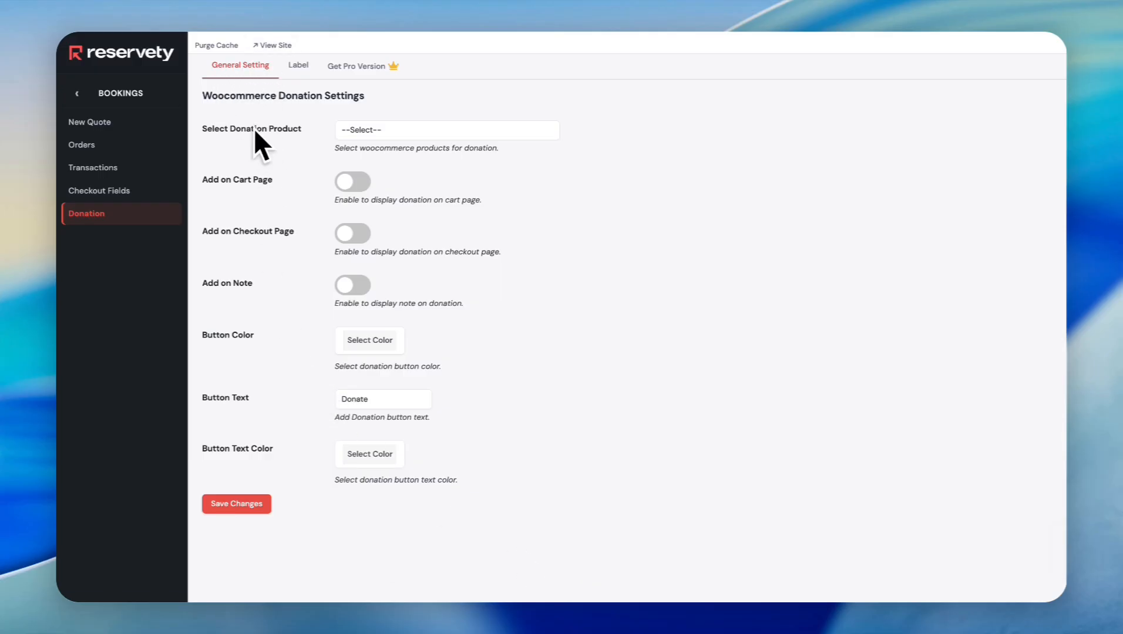
pyautogui.click(356, 132)
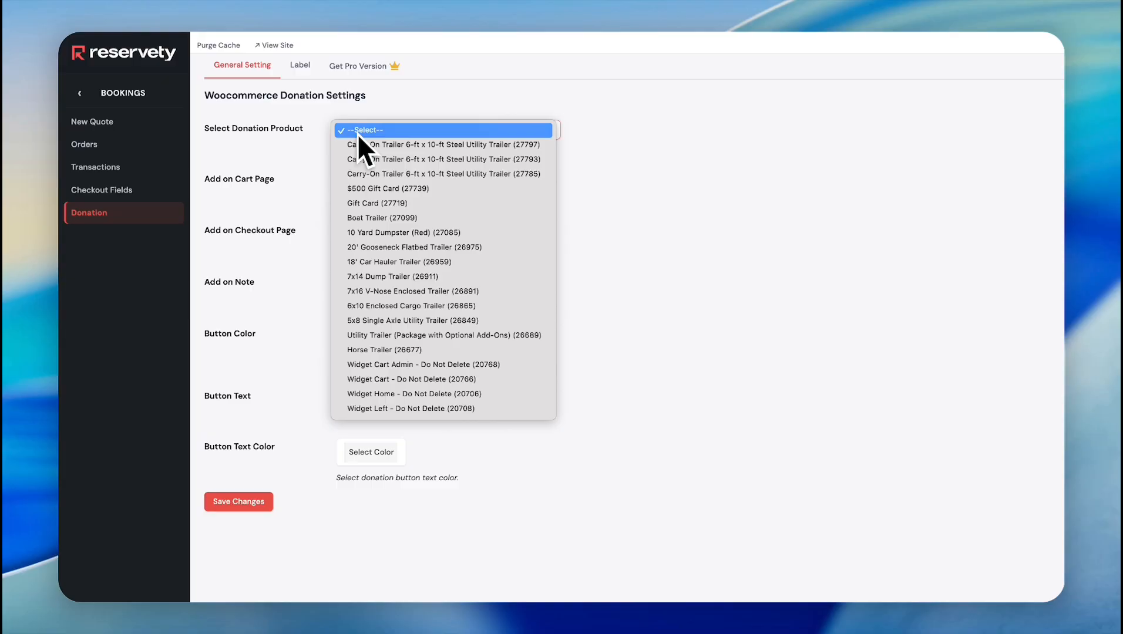
pyautogui.click(443, 136)
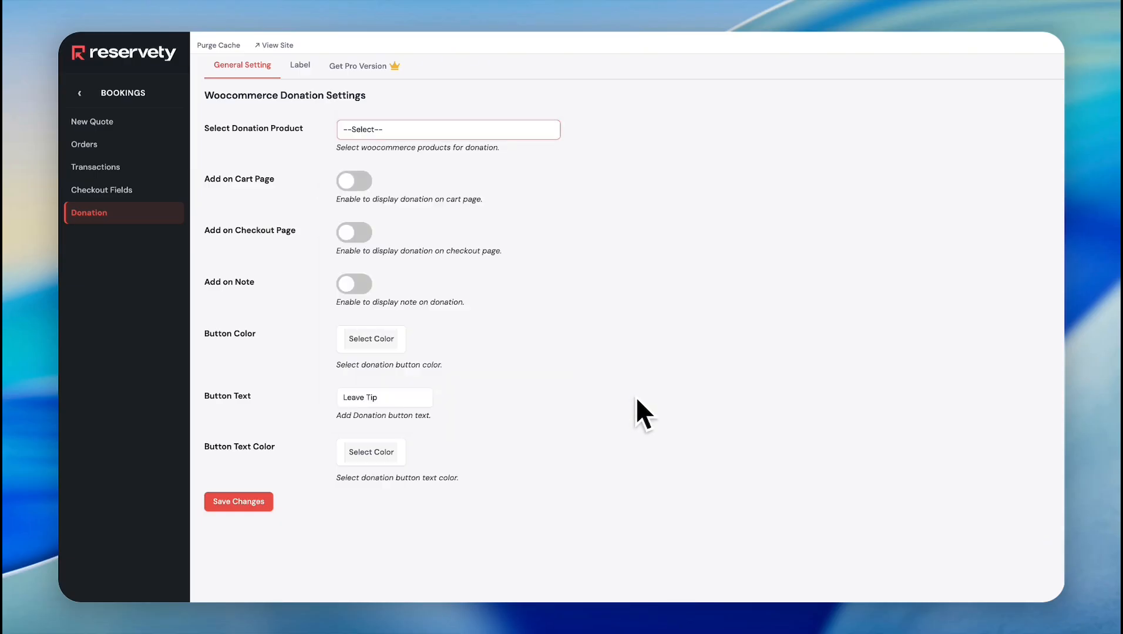
# Start a new product in the product catalog and name it "Tip".
pyautogui.click(82, 94)
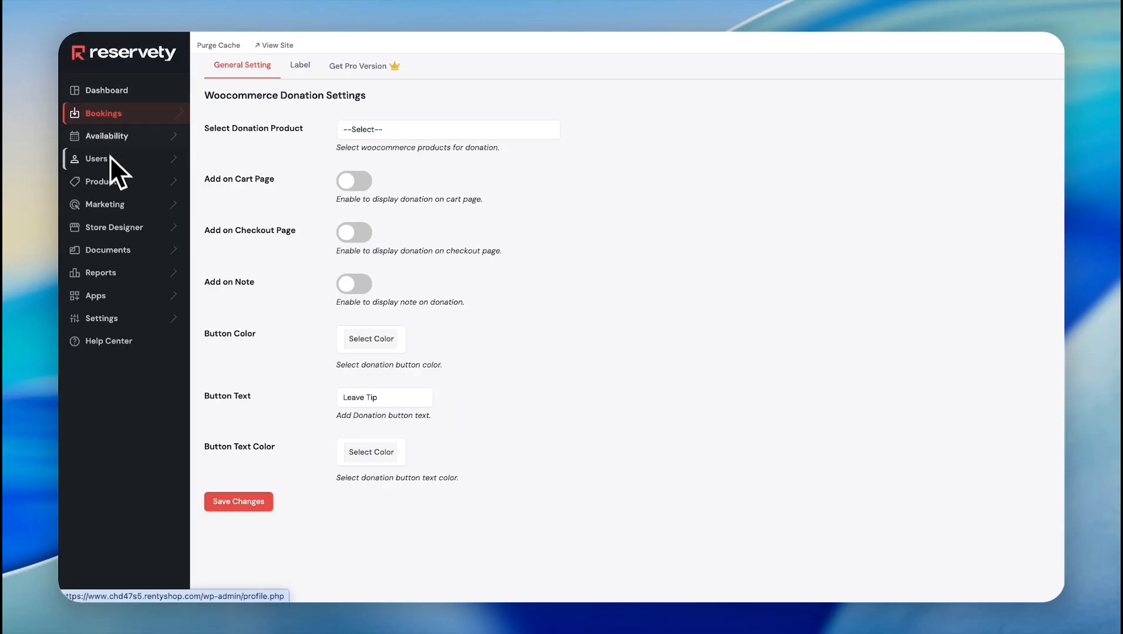
pyautogui.click(113, 182)
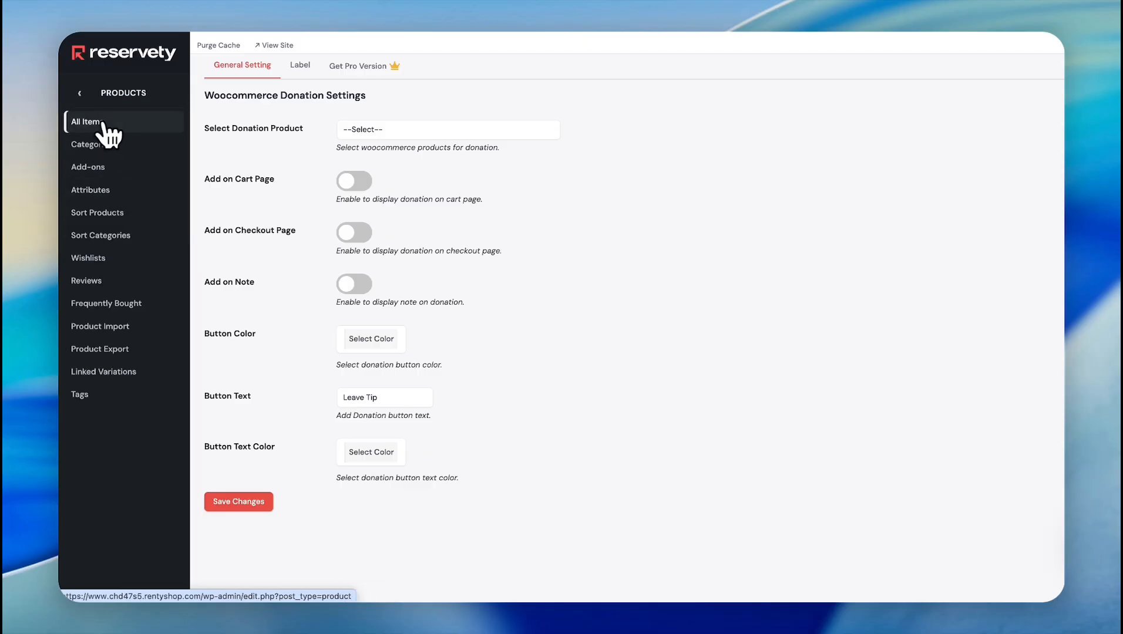
pyautogui.click(100, 121)
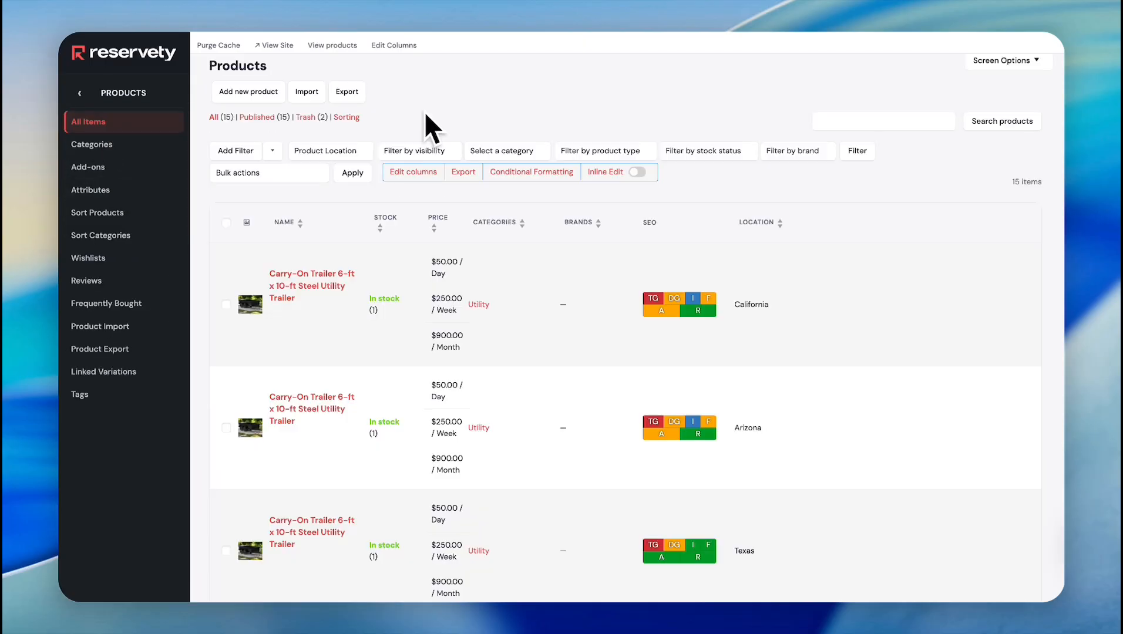
pyautogui.click(260, 100)
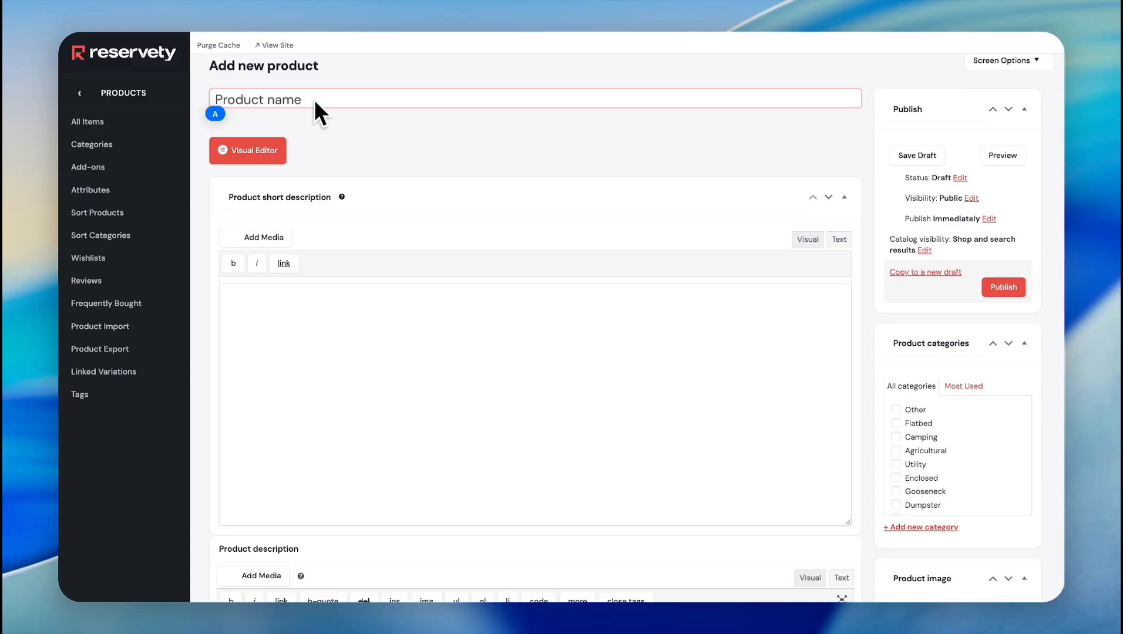
pyautogui.write('Tig')
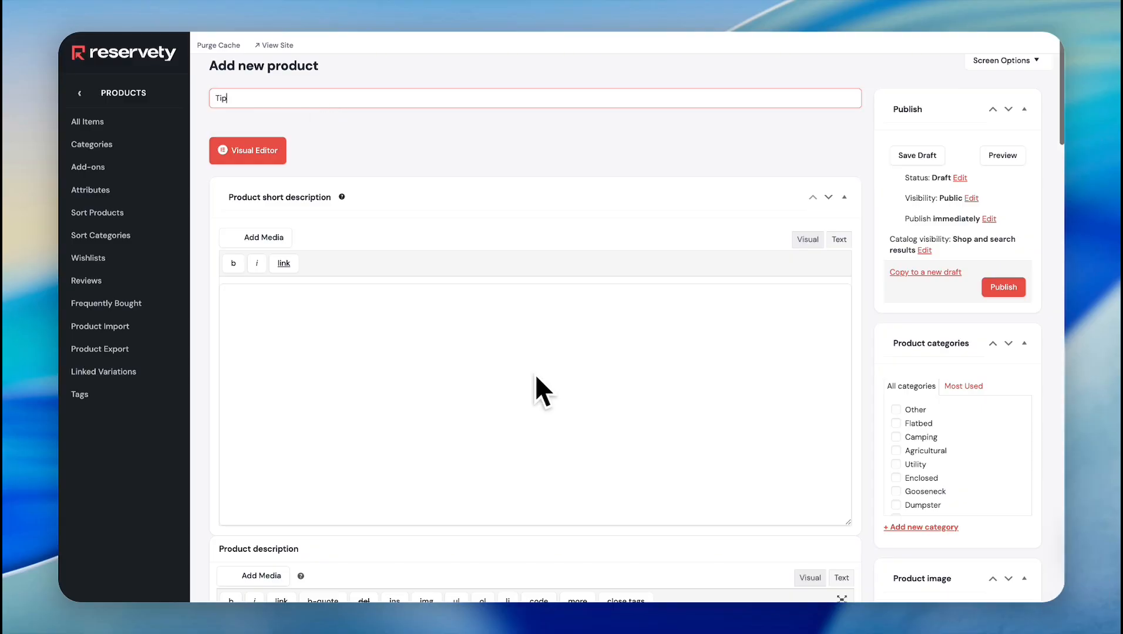
pyautogui.scroll(-8, 535, 373)
pyautogui.scroll(-15, 535, 375)
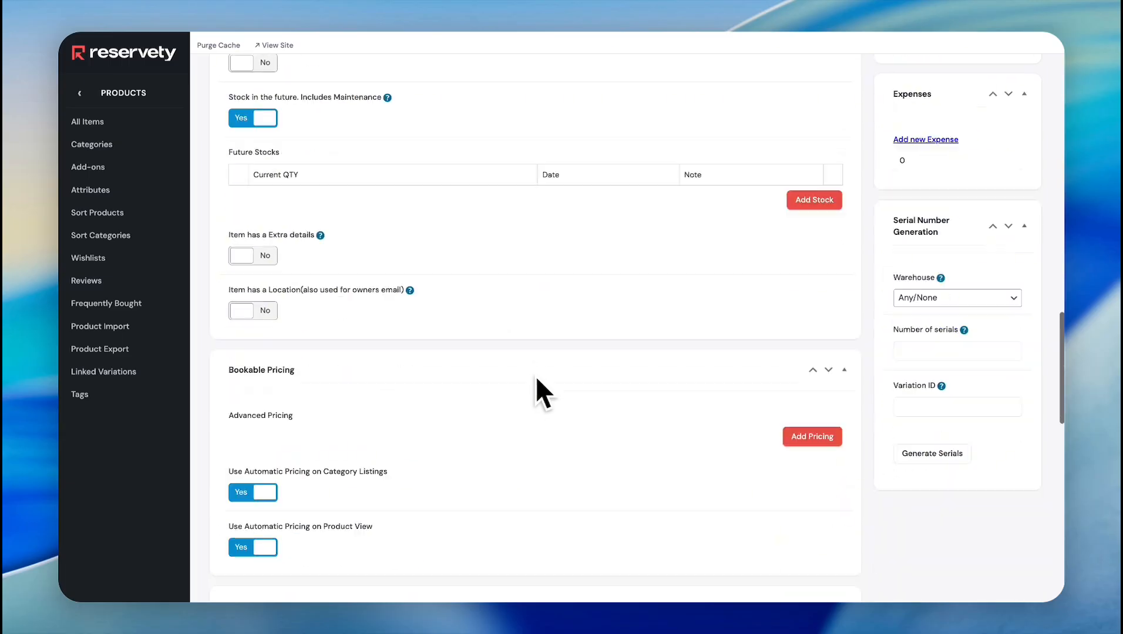
pyautogui.scroll(20, 536, 376)
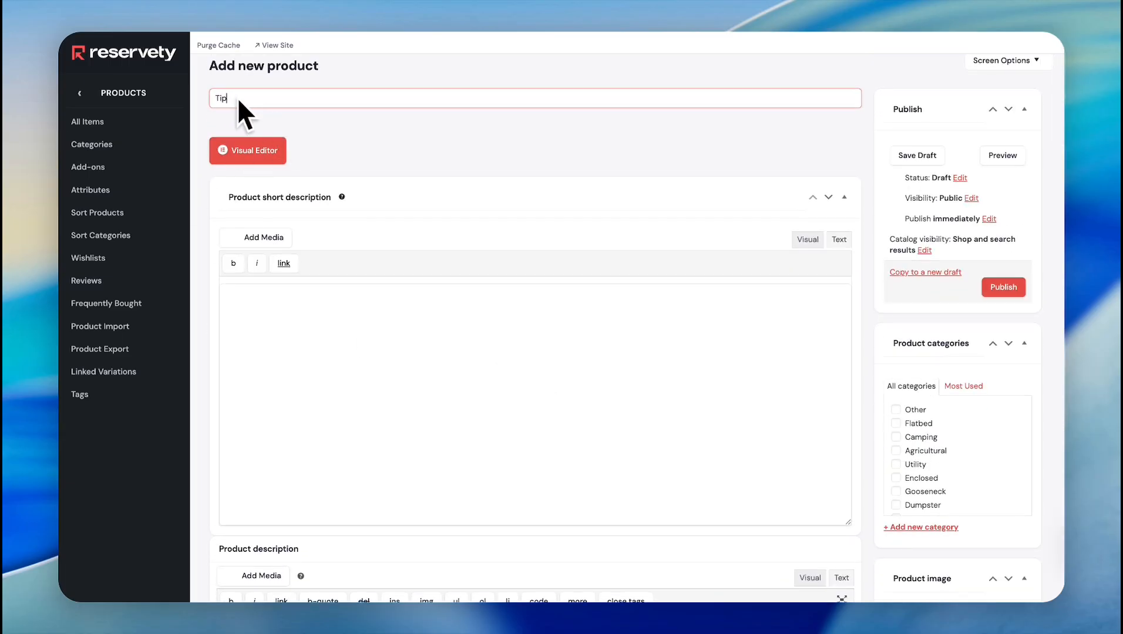
# Set the Tip product's catalog visibility to Hidden and publish the product.
pyautogui.click(924, 251)
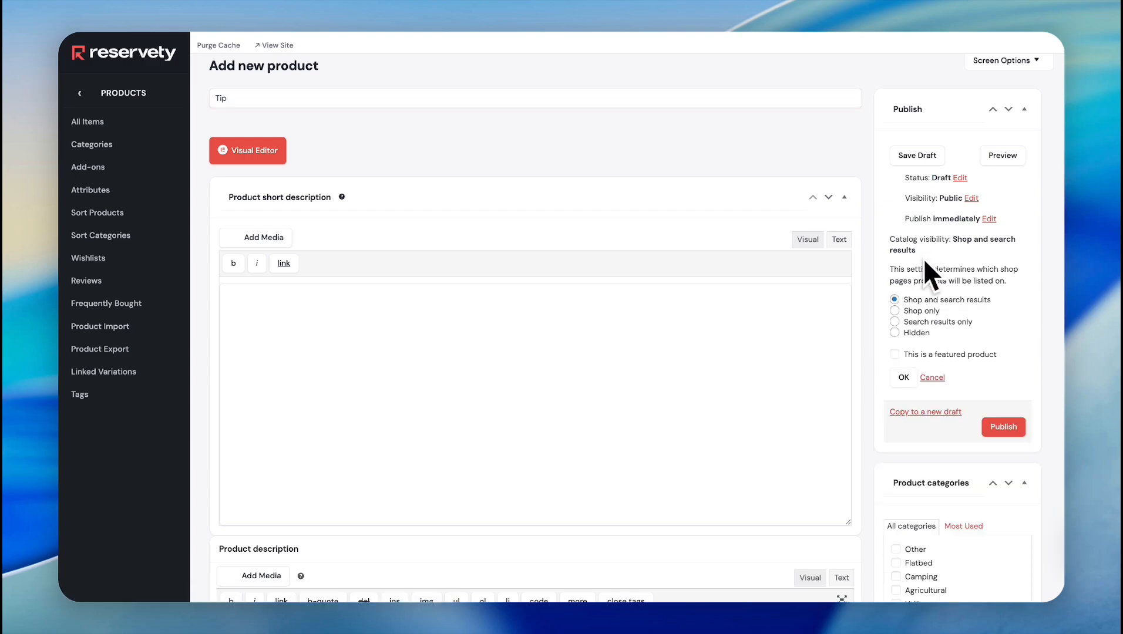
pyautogui.click(894, 332)
pyautogui.click(906, 379)
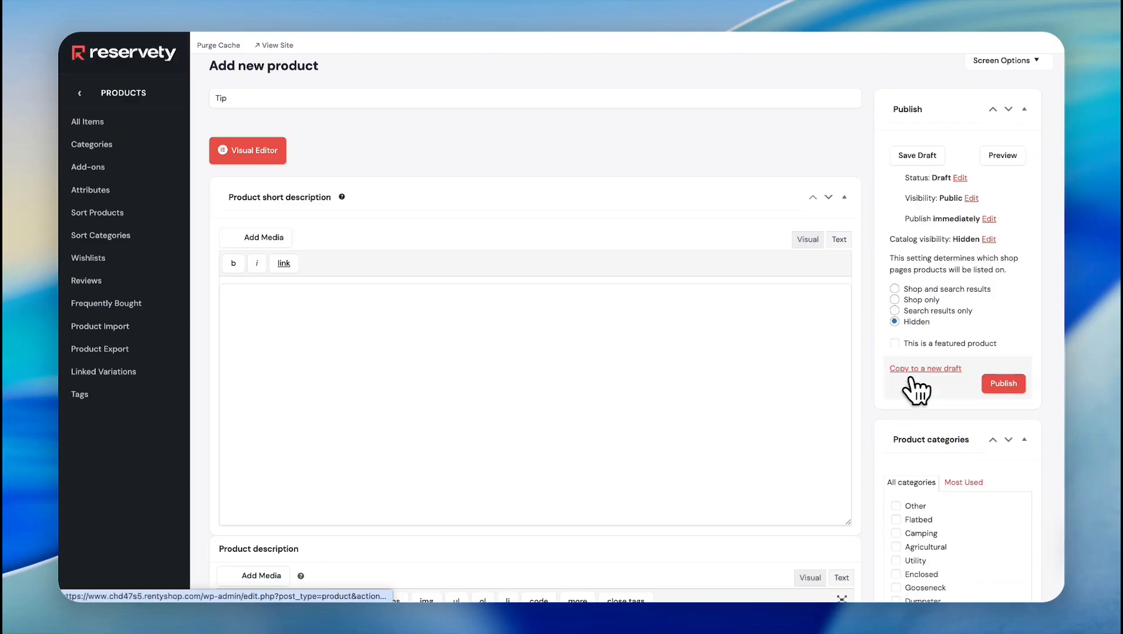
pyautogui.click(1007, 278)
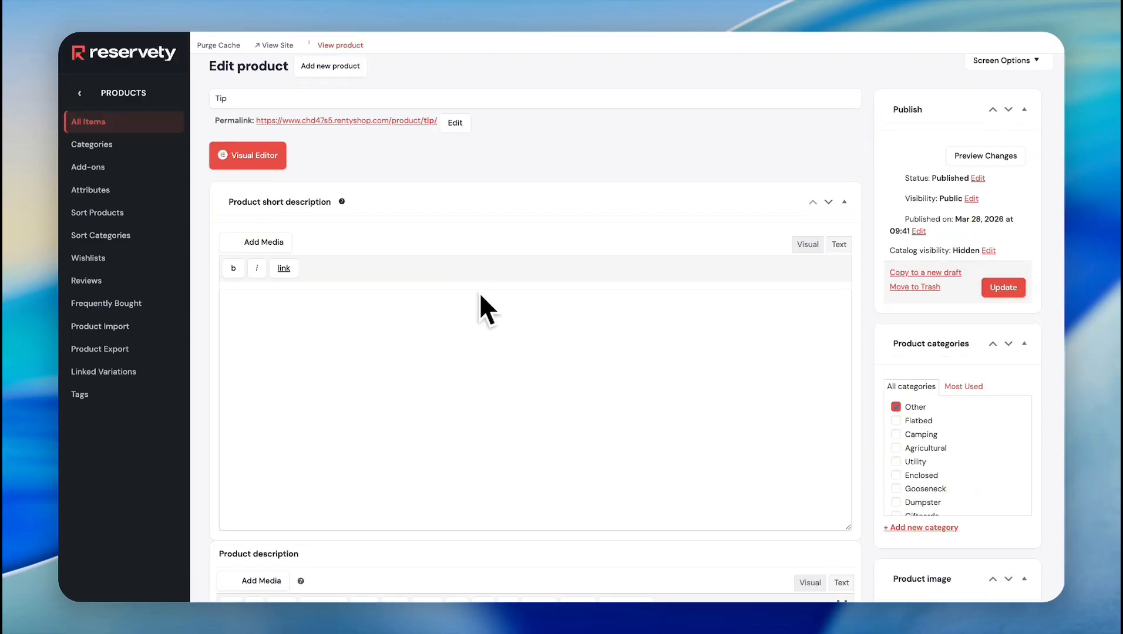
# Return to the booking donation settings and choose the Tip product as the donation product.
pyautogui.click(82, 95)
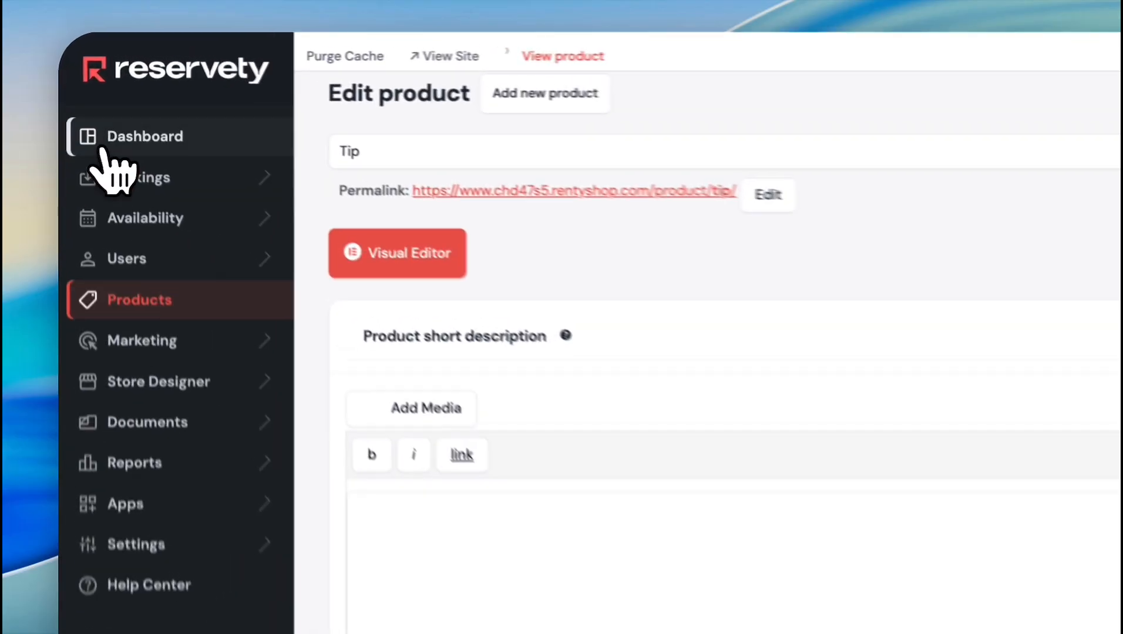
pyautogui.click(199, 179)
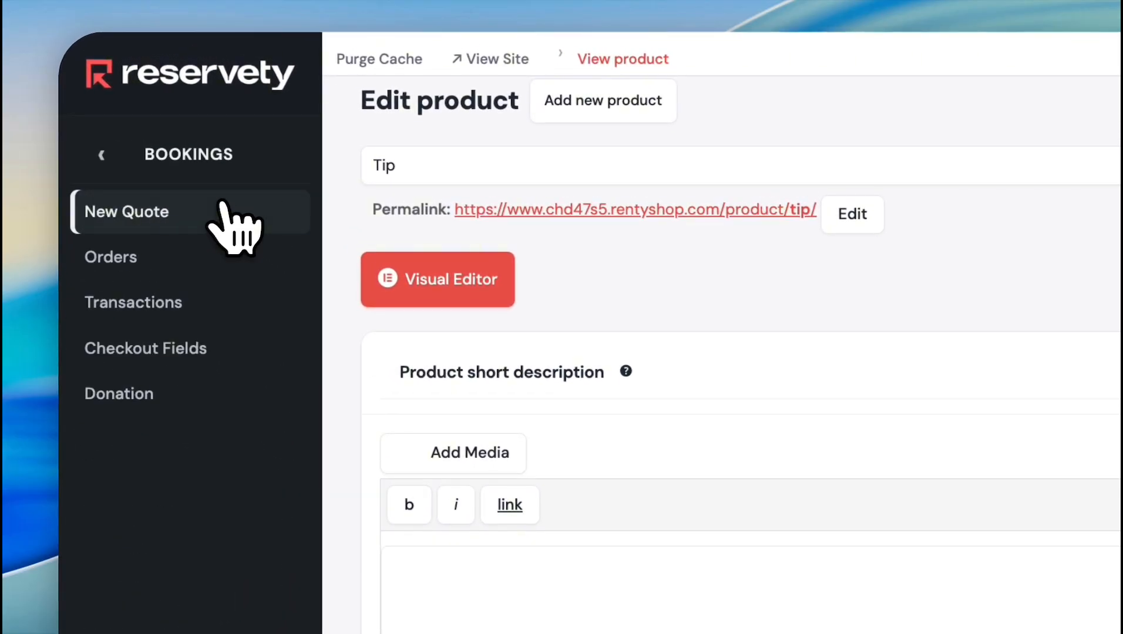
pyautogui.click(151, 395)
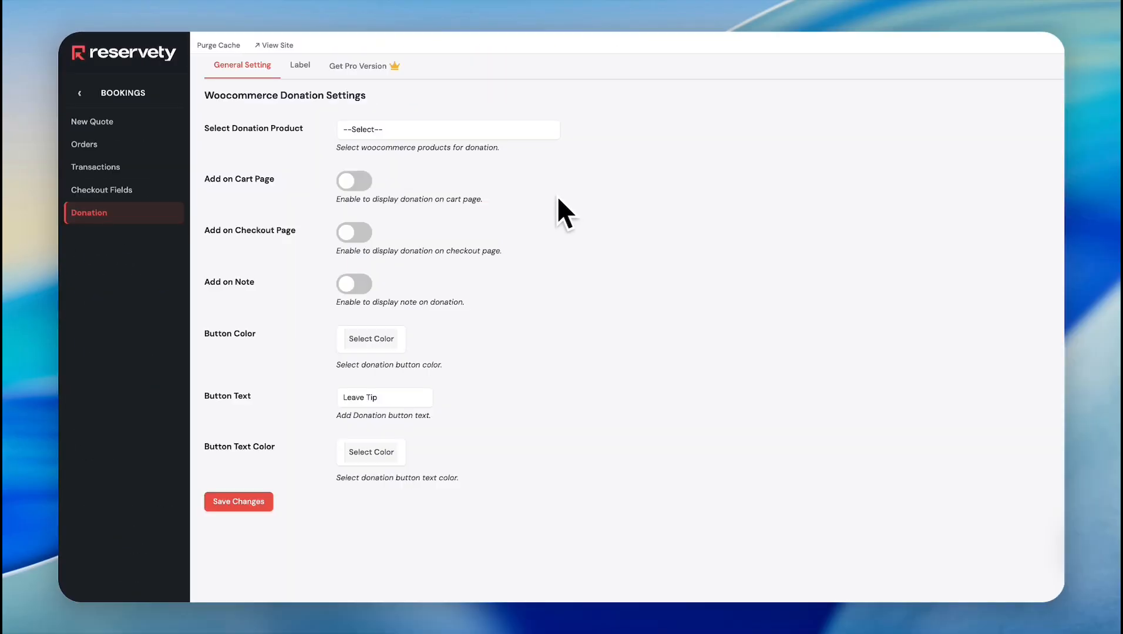
pyautogui.click(414, 130)
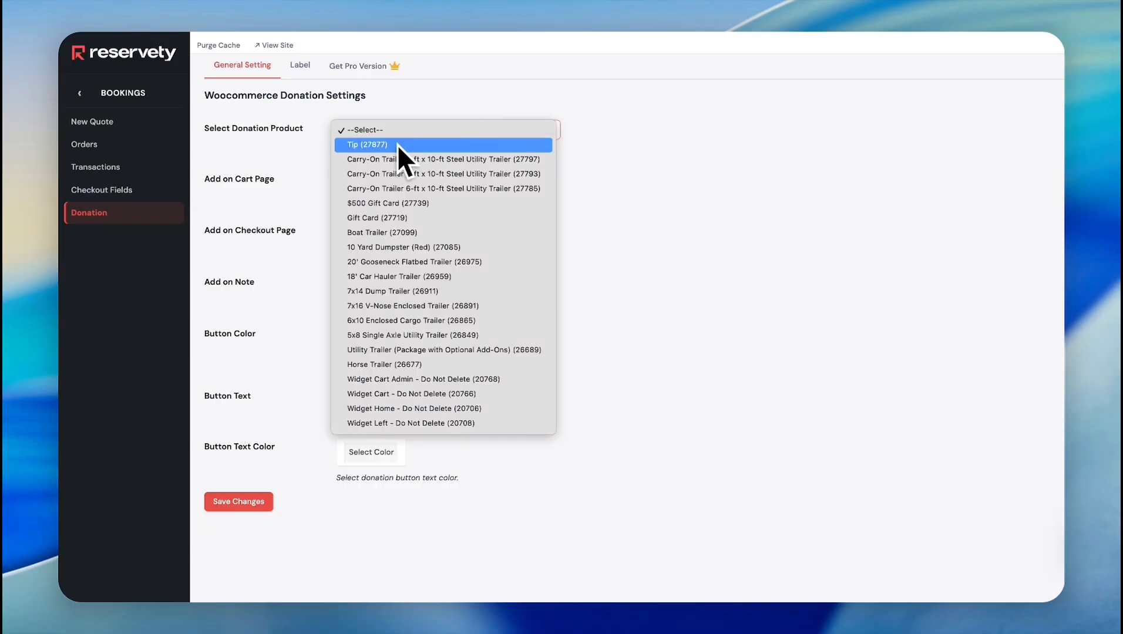
pyautogui.click(398, 145)
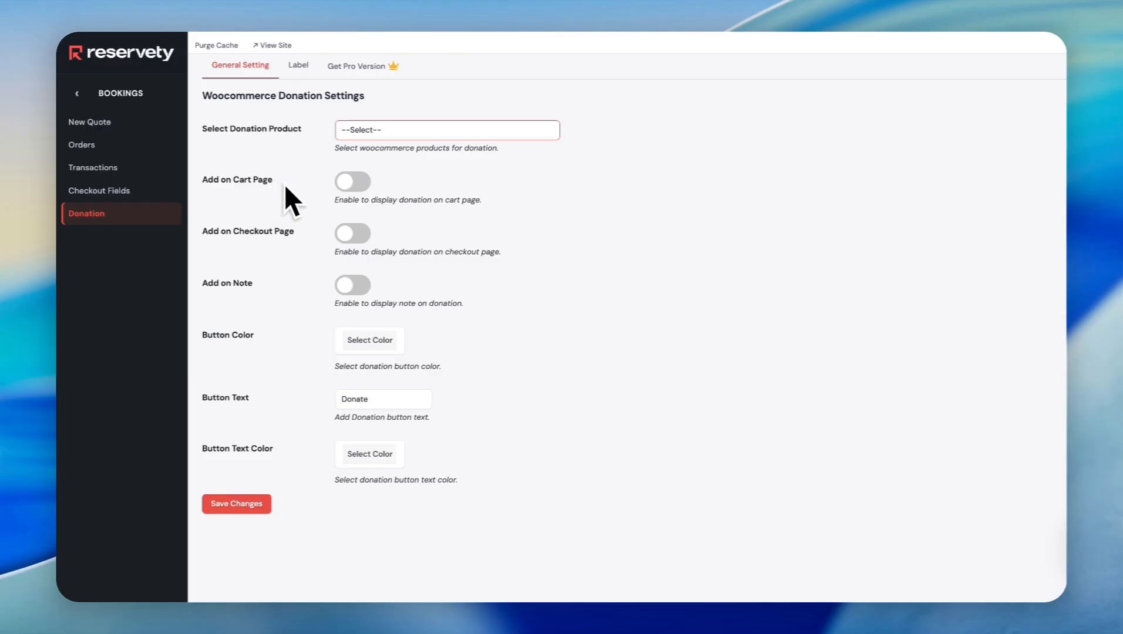
# Switch the cart page donation display on and back off, and enable the donation on the checkout page.
pyautogui.click(345, 182)
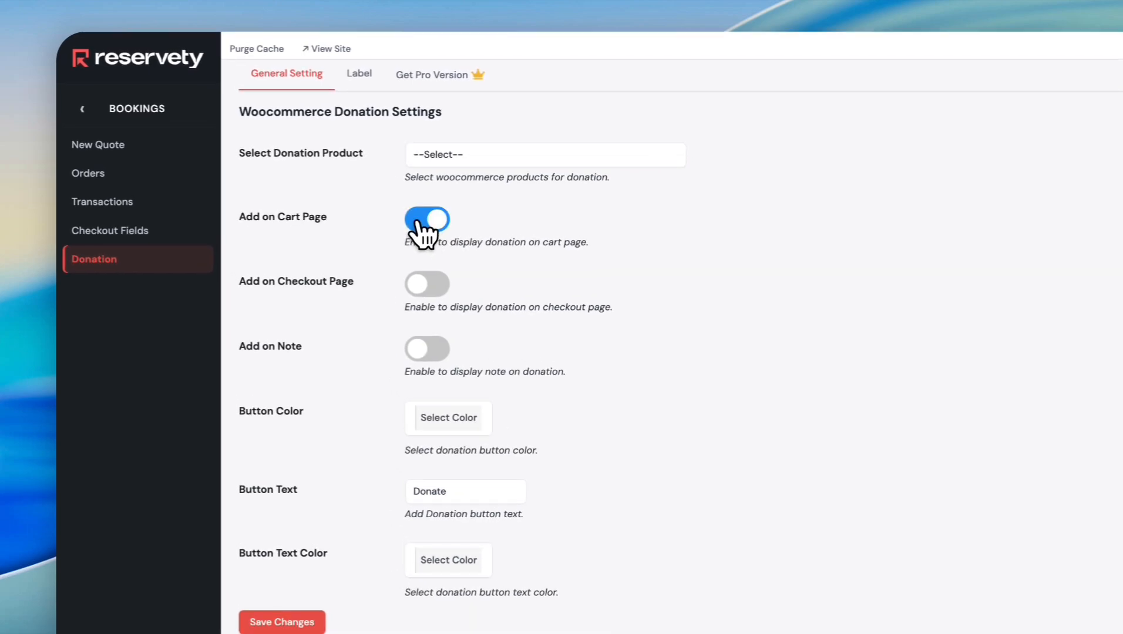
pyautogui.click(420, 223)
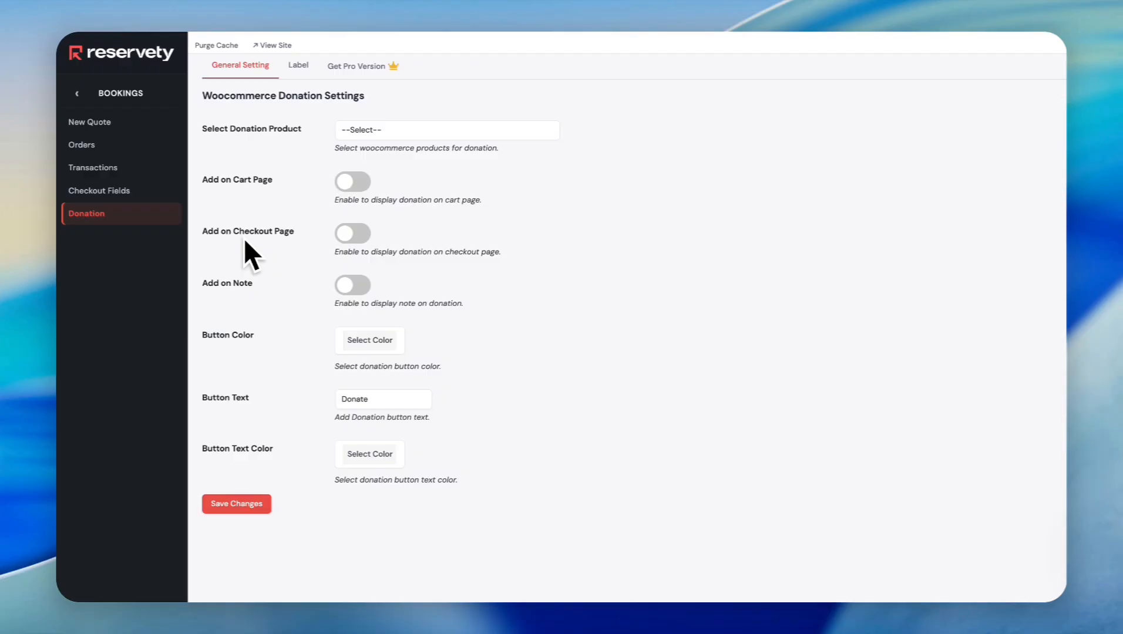
pyautogui.click(359, 235)
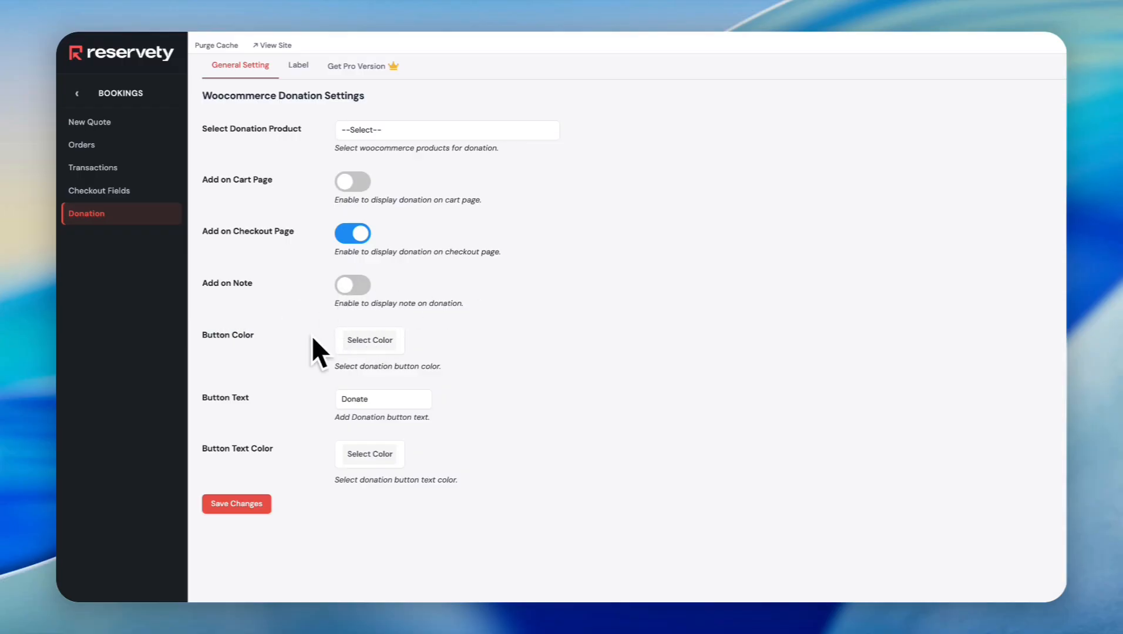
# Check the button color picker and set the donation button text to "Leave a Tip".
pyautogui.click(383, 348)
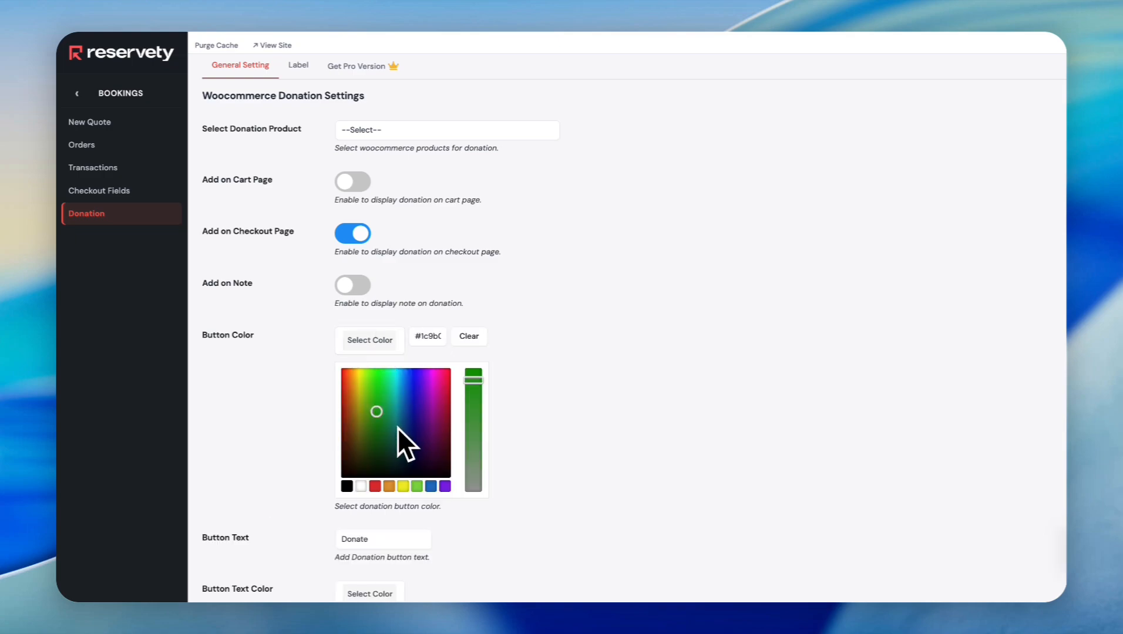
pyautogui.click(323, 437)
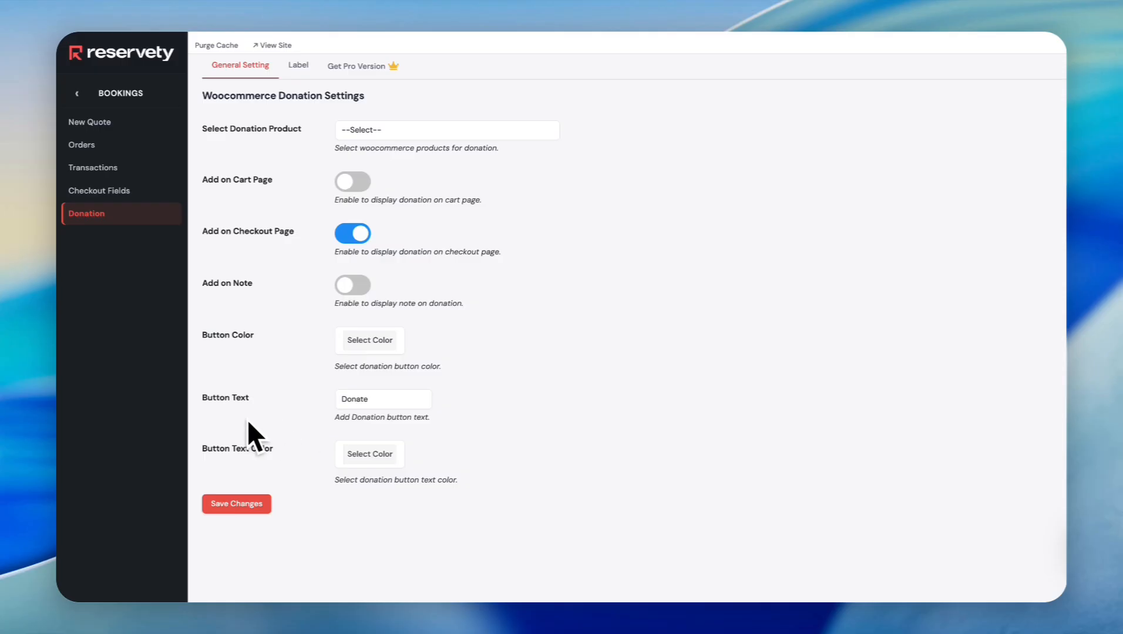
pyautogui.click(373, 400)
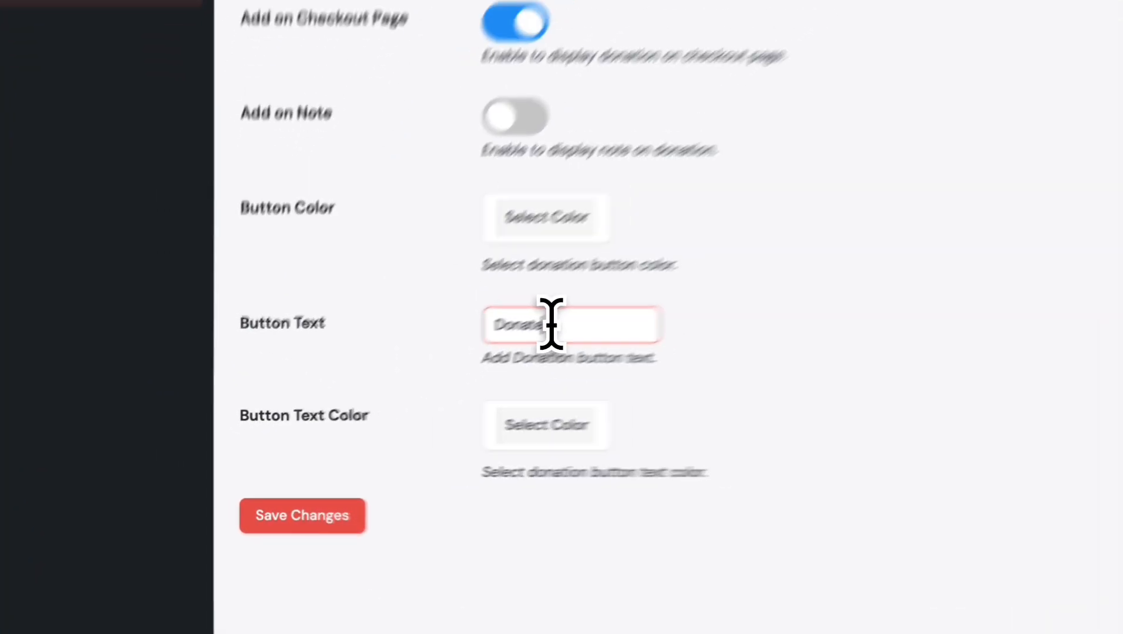
pyautogui.press('BackSpace')
pyautogui.press('BackSpace')
pyautogui.press('BackSpace')
pyautogui.press('BackSpace')
pyautogui.press('BackSpace')
pyautogui.press('BackSpace')
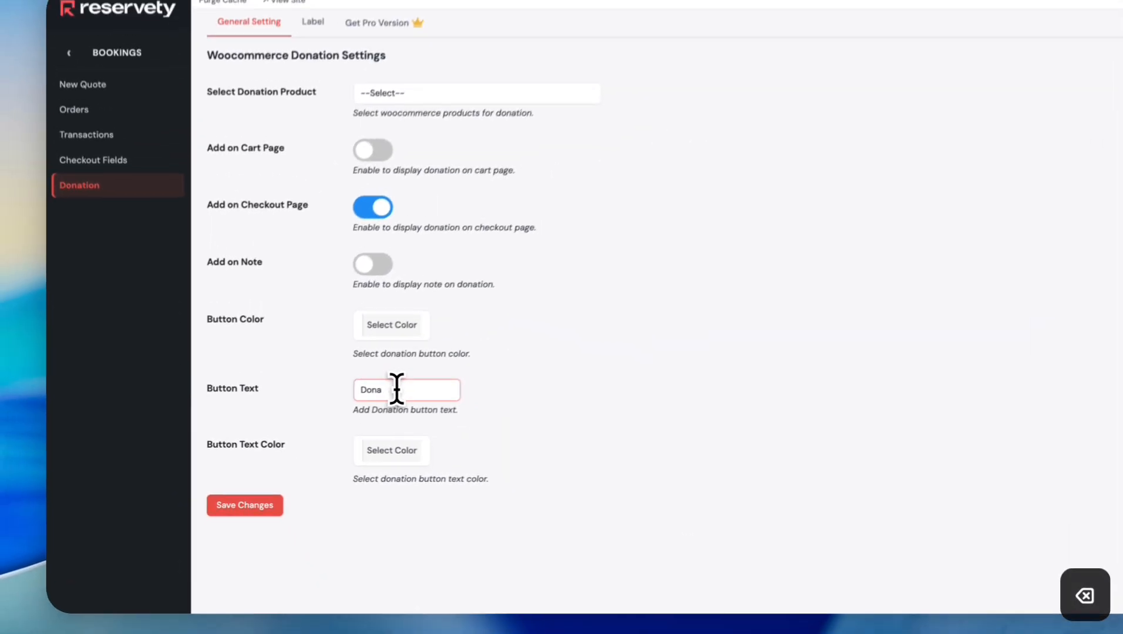
pyautogui.write('Leave a Tip')
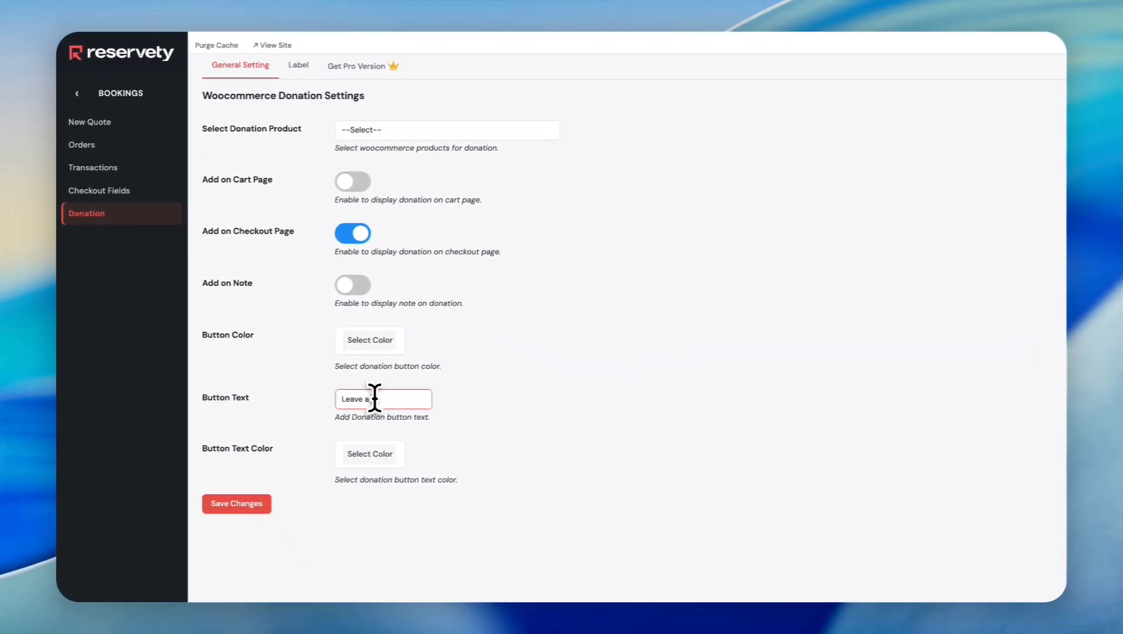
# Examine the color choices for the donation button's text and close the color picker.
pyautogui.click(269, 450)
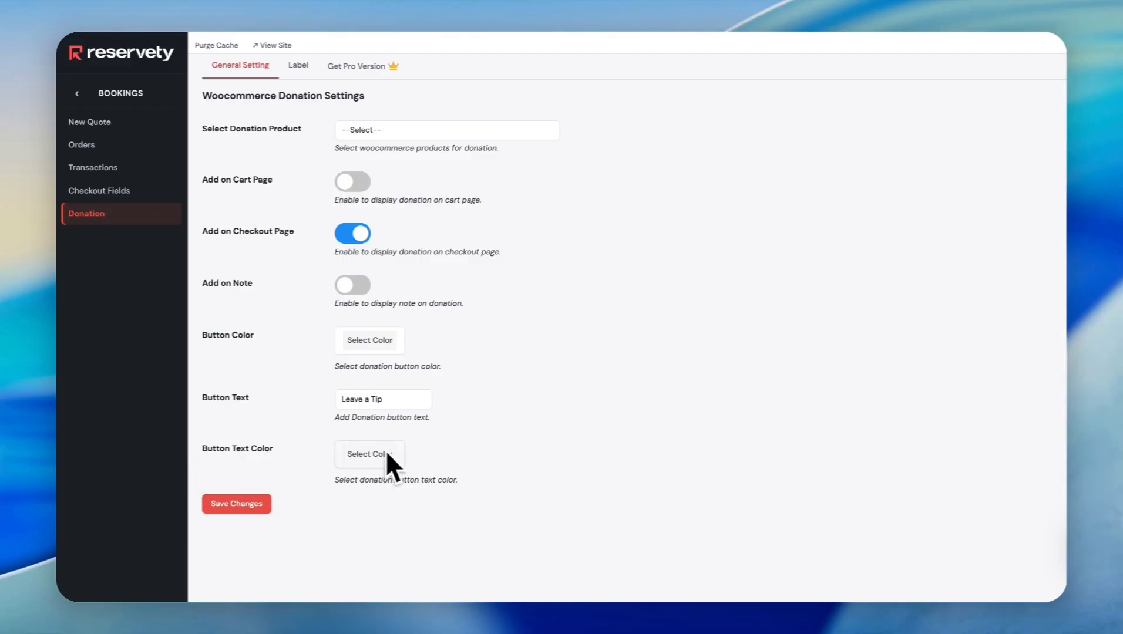
pyautogui.click(367, 458)
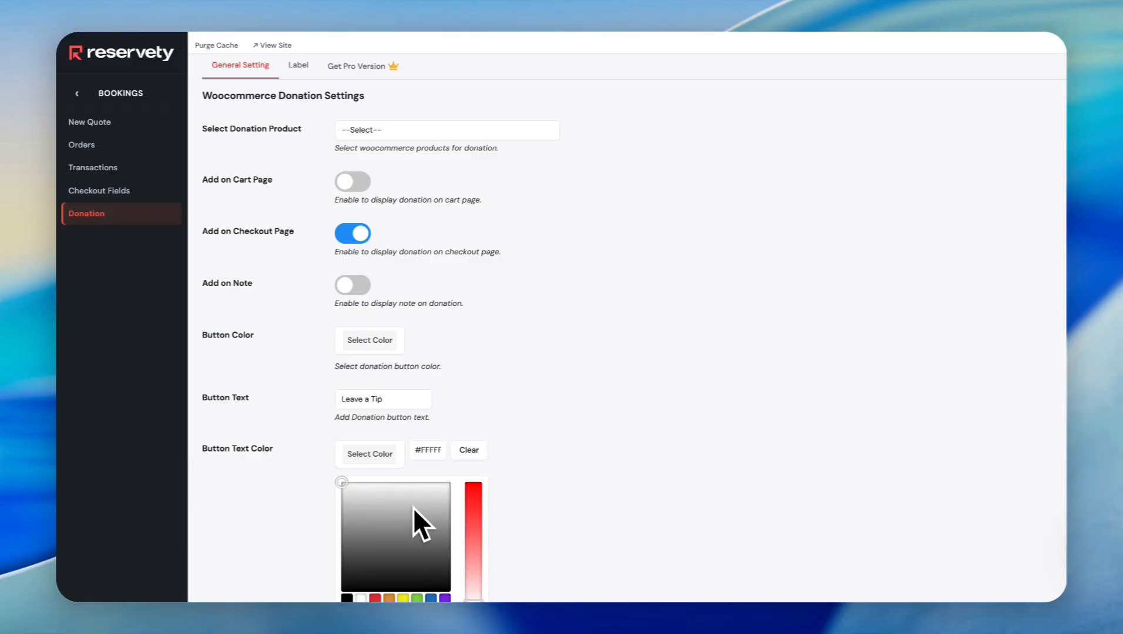
pyautogui.scroll(-1, 415, 511)
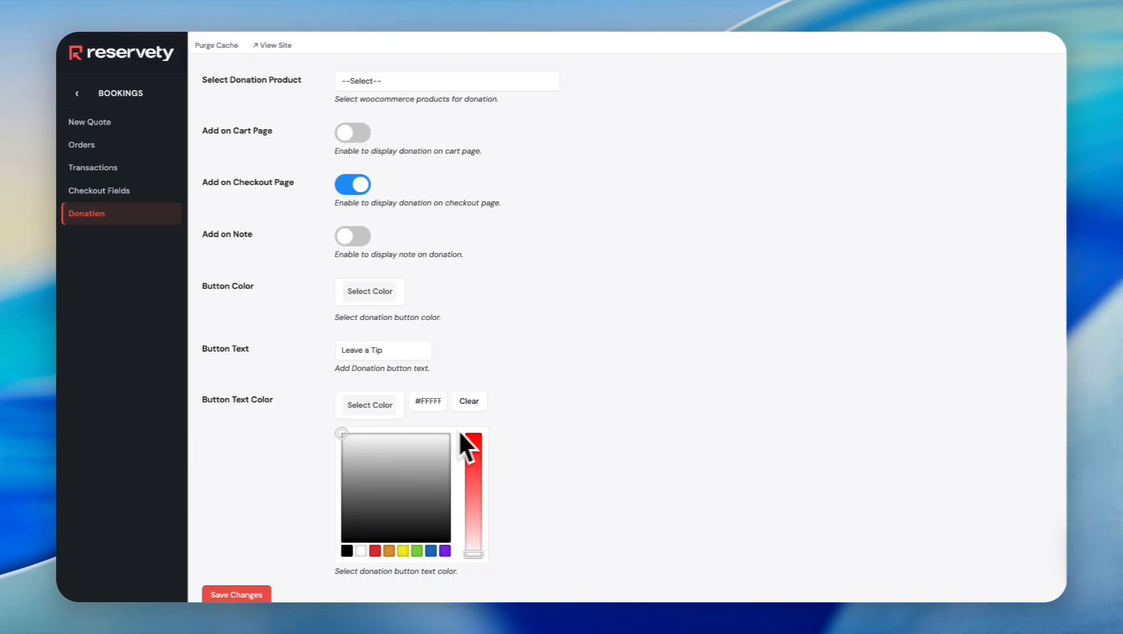
pyautogui.click(571, 435)
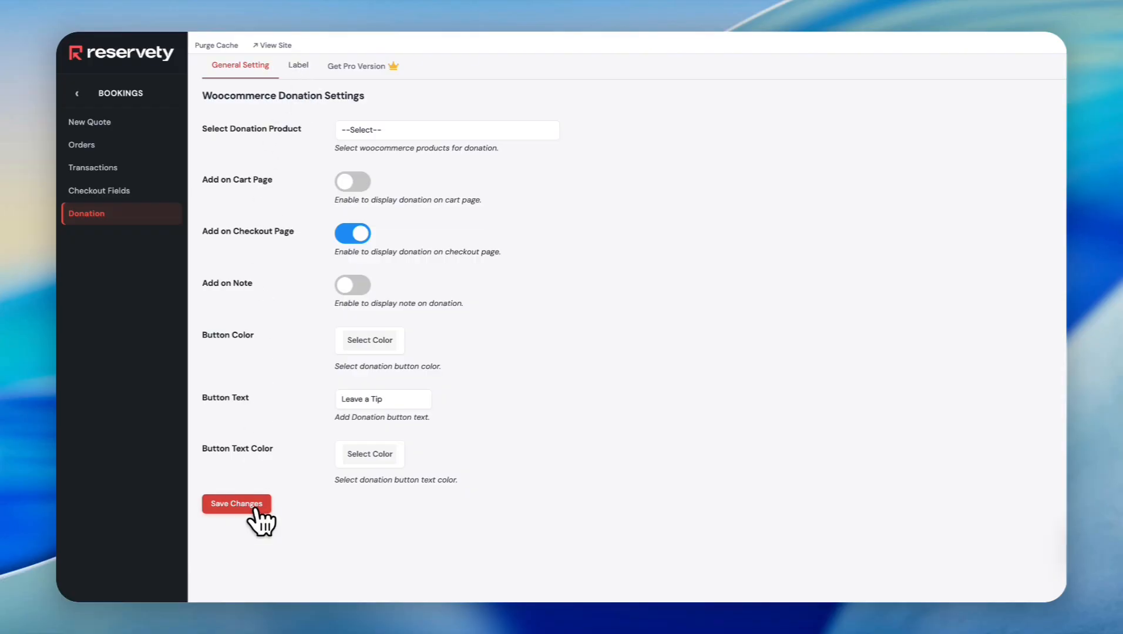
# Open the donation label settings and set the donation form title to "Tip".
pyautogui.click(300, 67)
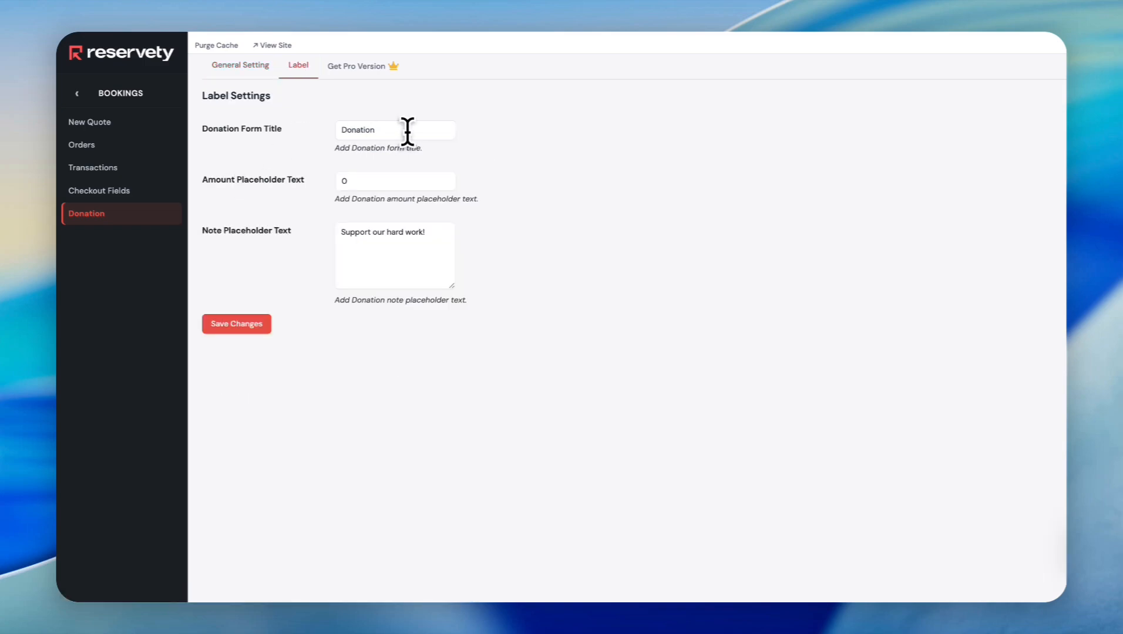
pyautogui.moveTo(396, 128); pyautogui.dragTo(277, 152)
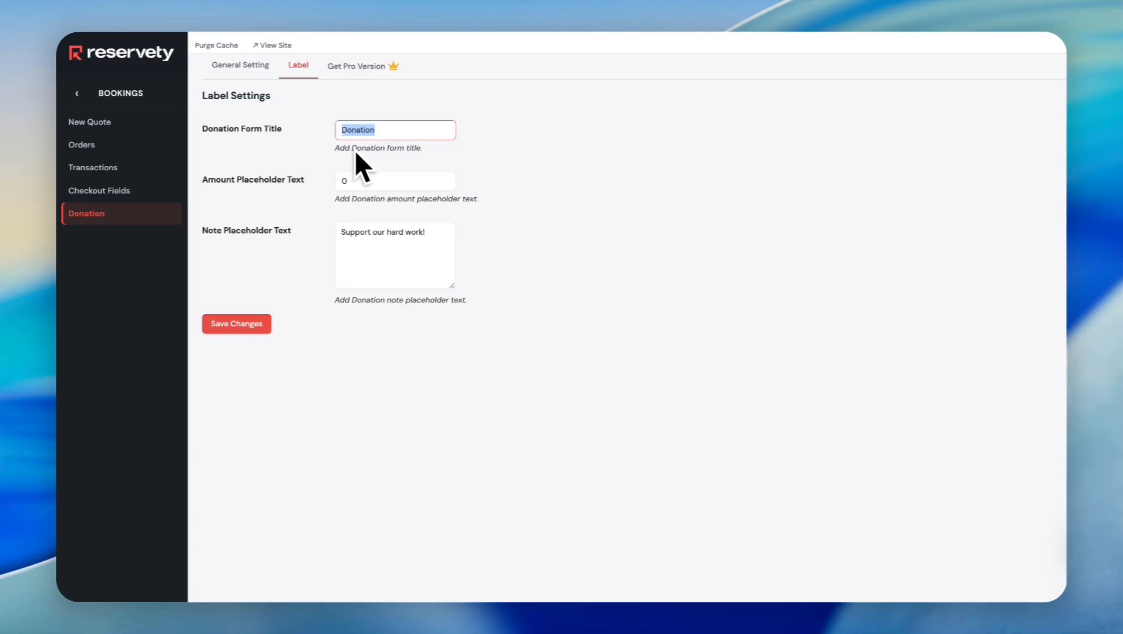
pyautogui.write('Tip')
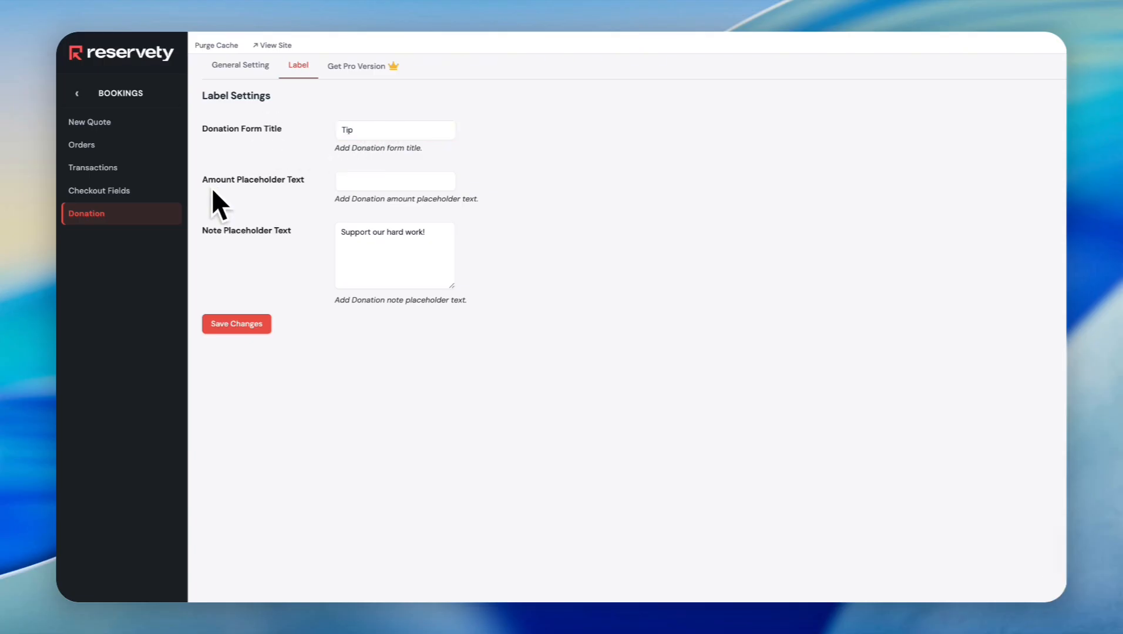
# Try "5, 10" as the donation amount placeholder text and replace it with 0.
pyautogui.click(360, 181)
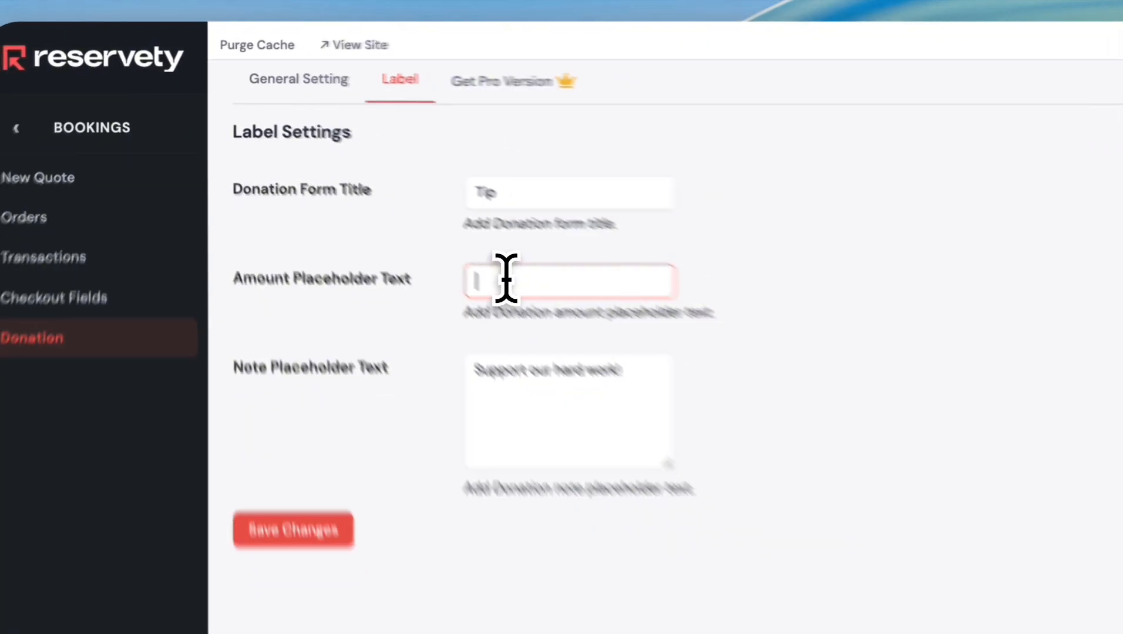
pyautogui.write('0')
pyautogui.press('BackSpace')
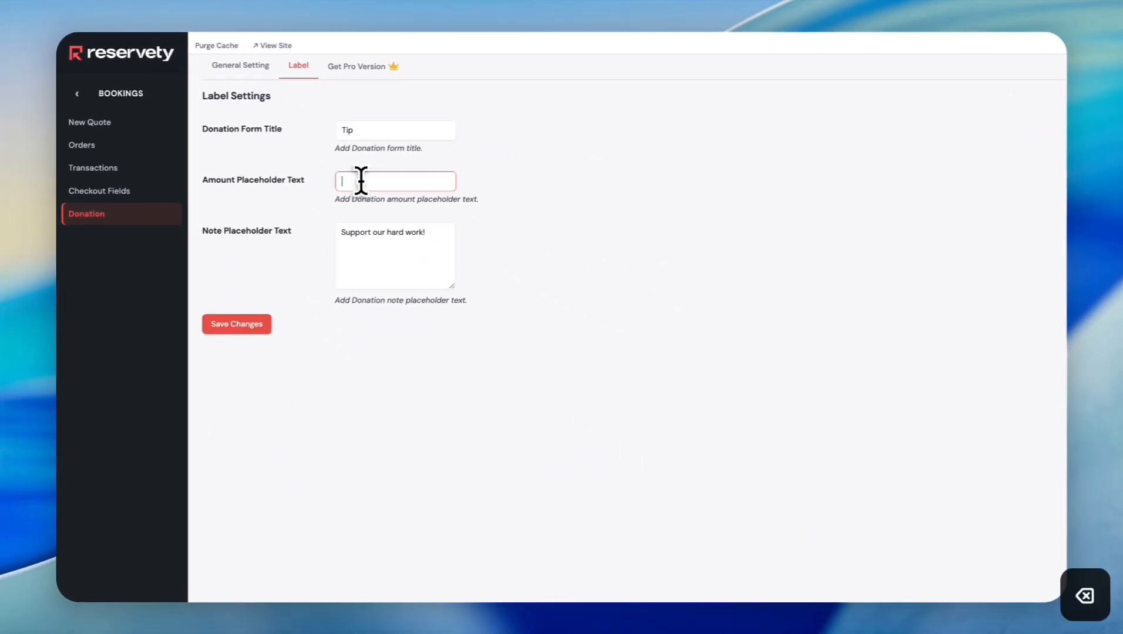
pyautogui.write('5, 10')
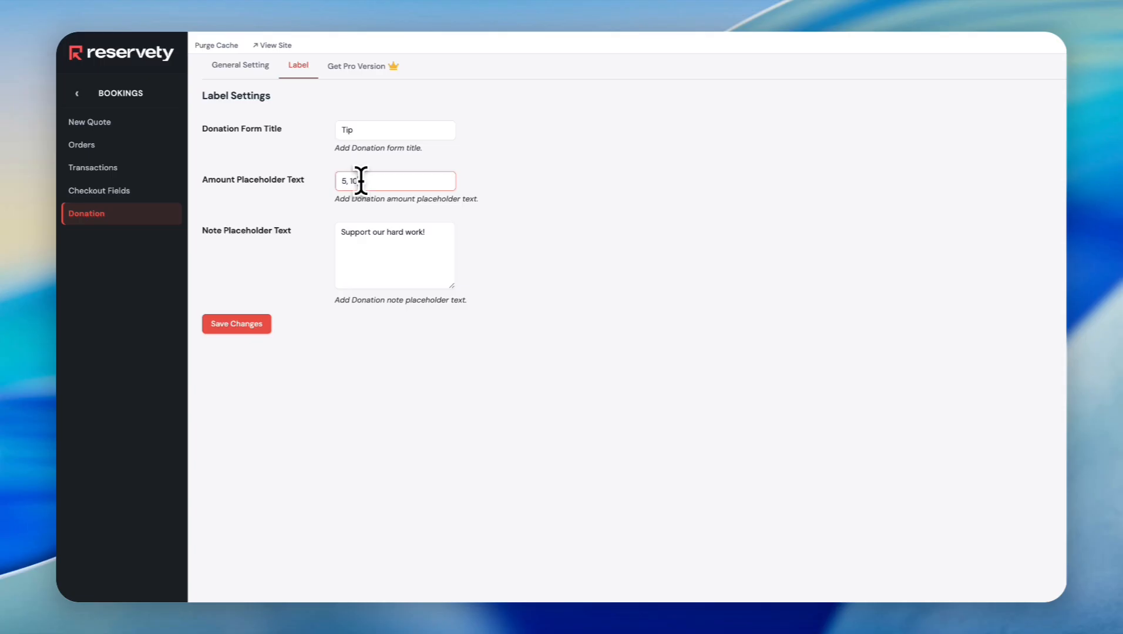
pyautogui.press('BackSpace')
pyautogui.press('BackSpace')
pyautogui.press('BackSpace')
pyautogui.press('BackSpace')
pyautogui.press('BackSpace')
pyautogui.write('0')
pyautogui.click(219, 281)
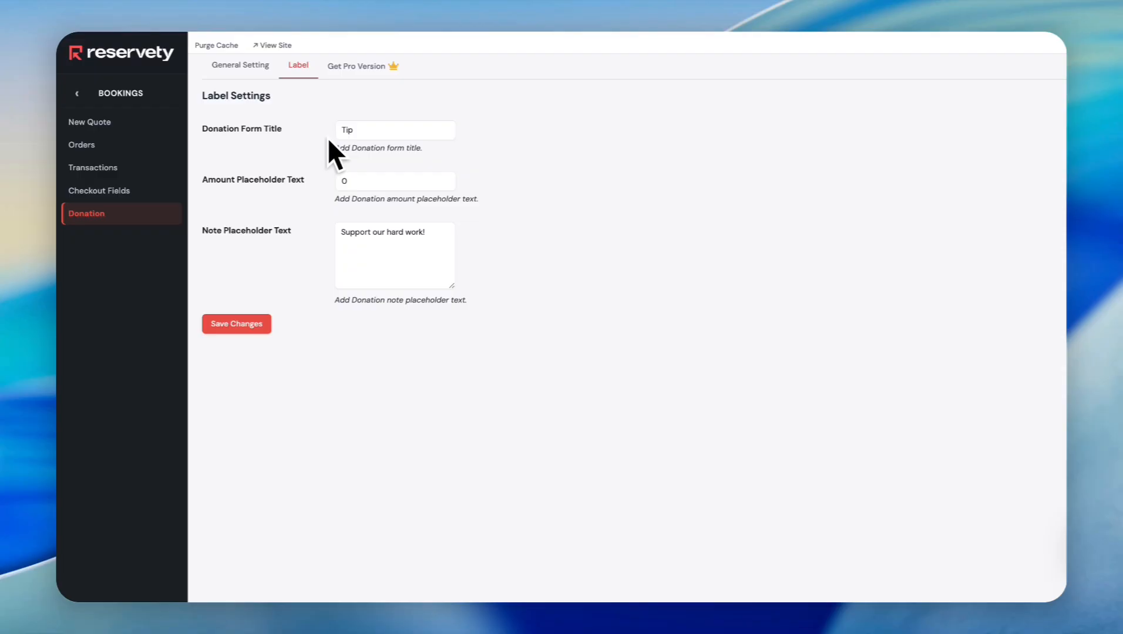
# Open the live site, proceed from the shopping cart to checkout, and examine the tip form, billing details and order summary.
pyautogui.click(279, 47)
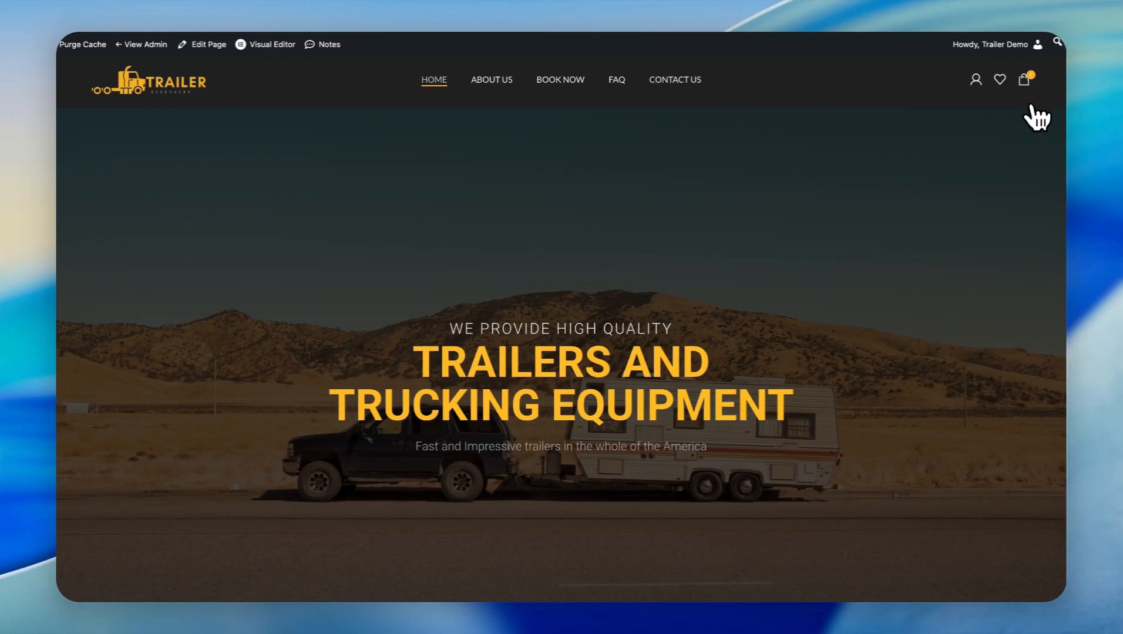
pyautogui.click(1023, 79)
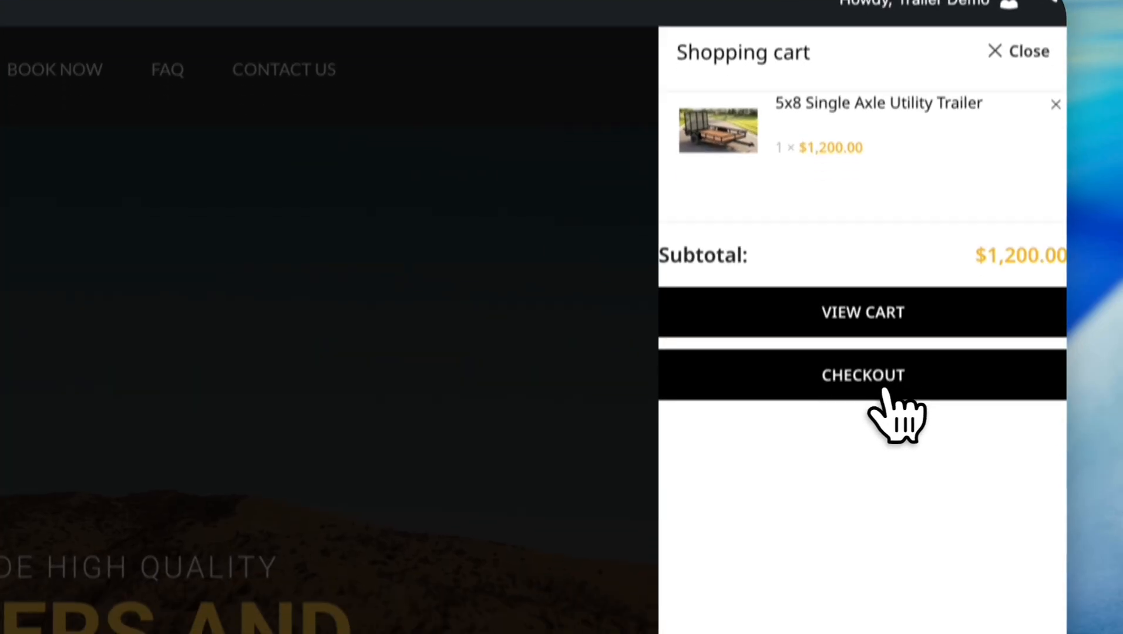
pyautogui.click(891, 443)
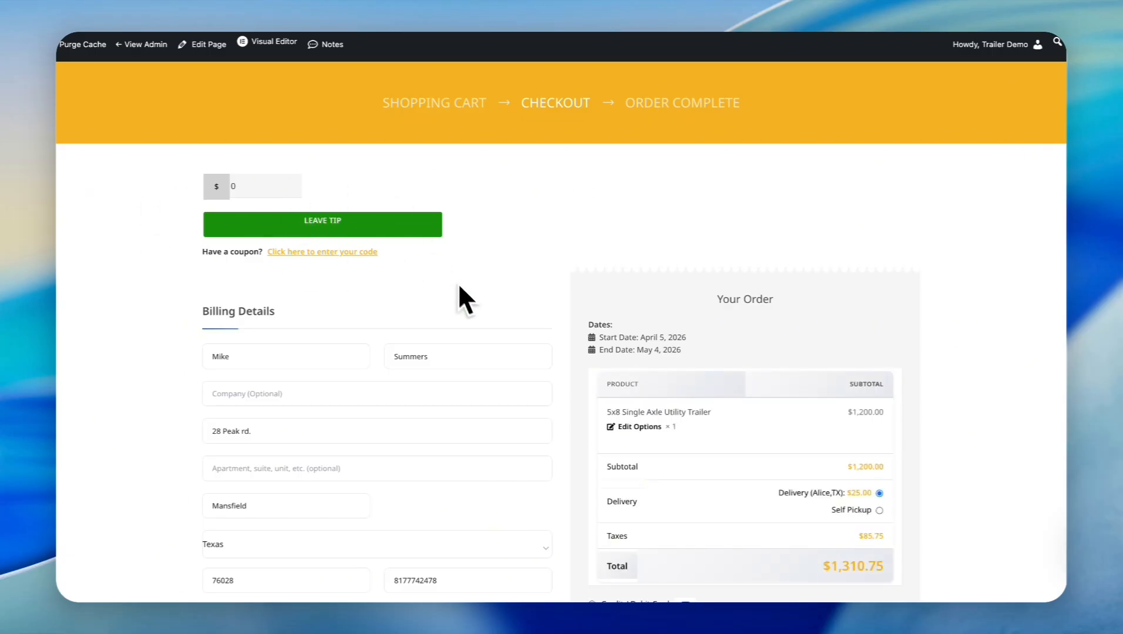
pyautogui.scroll(-2, 499, 363)
pyautogui.scroll(1, 500, 363)
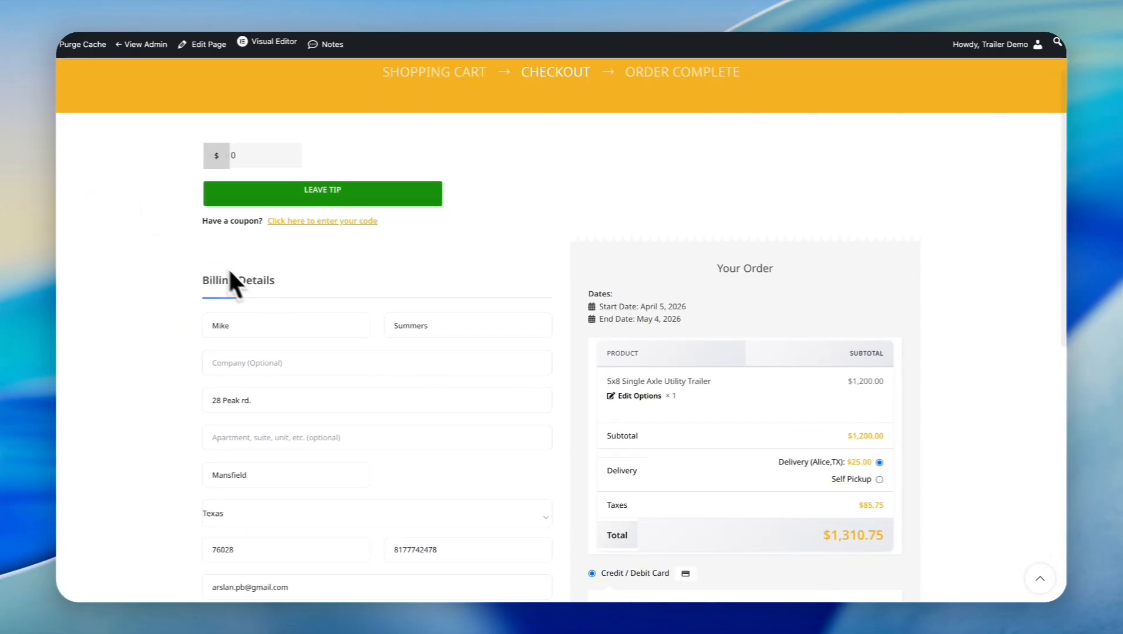
pyautogui.scroll(-5, 435, 335)
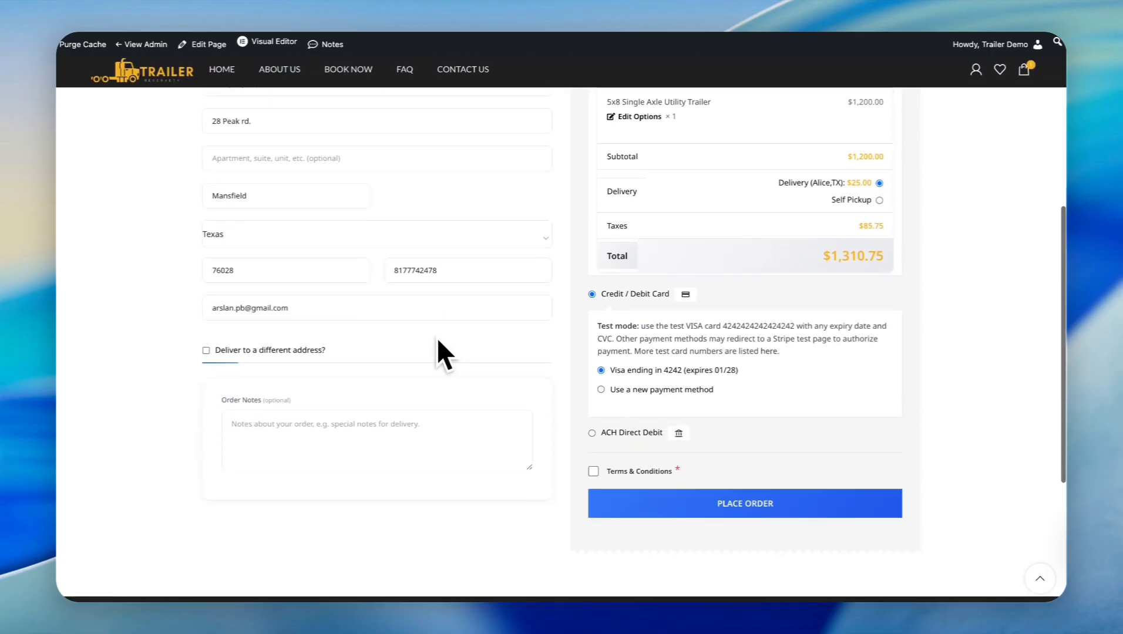
pyautogui.scroll(6, 498, 266)
pyautogui.scroll(-3, 498, 266)
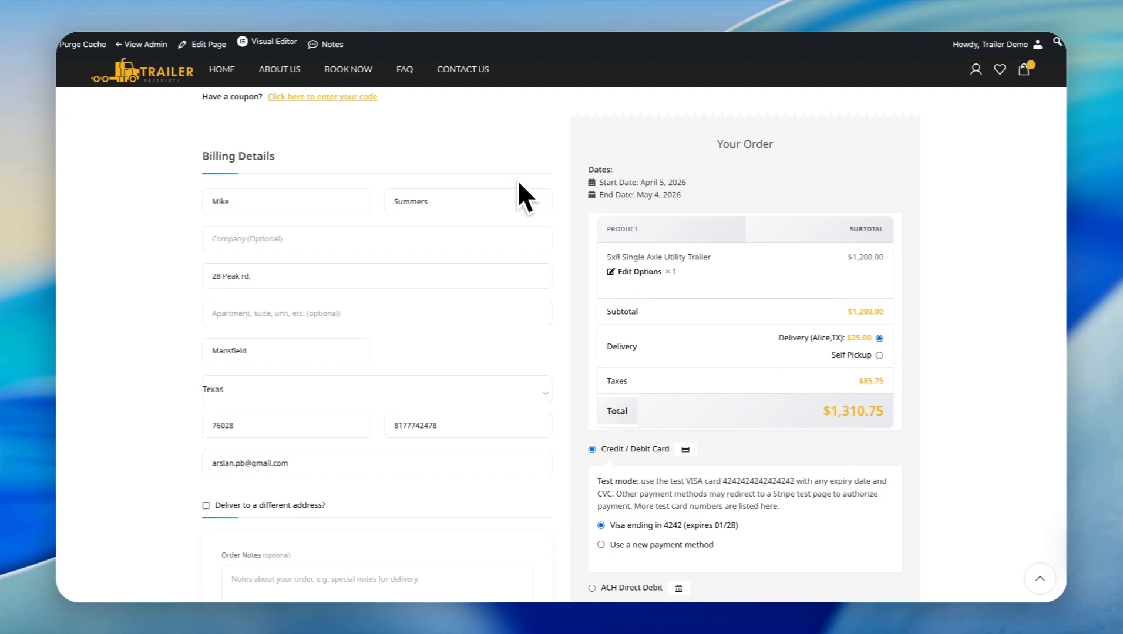
# Leave a $100 tip on the checkout page and review the order summary and total.
pyautogui.scroll(3, 511, 174)
pyautogui.click(256, 182)
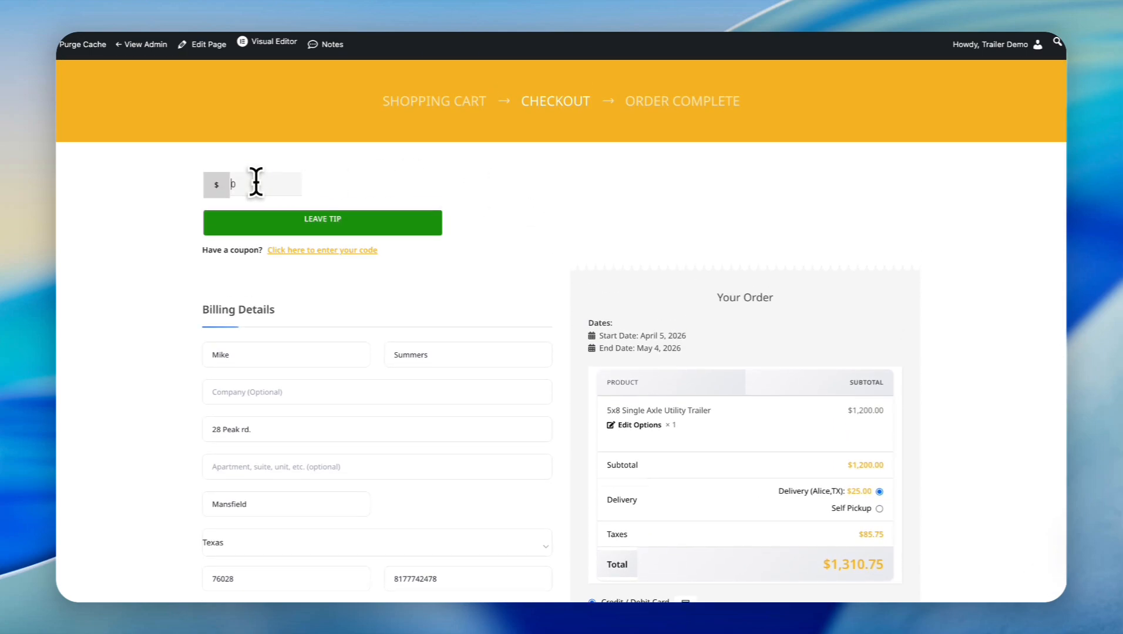
pyautogui.write('100')
pyautogui.click(341, 226)
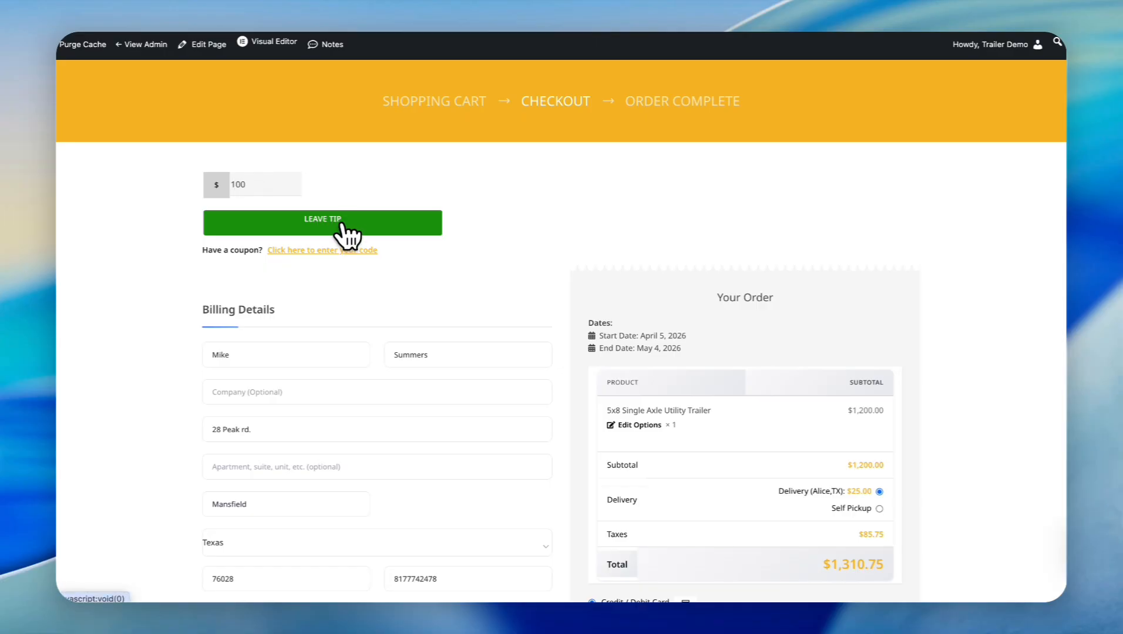
pyautogui.scroll(-3, 677, 278)
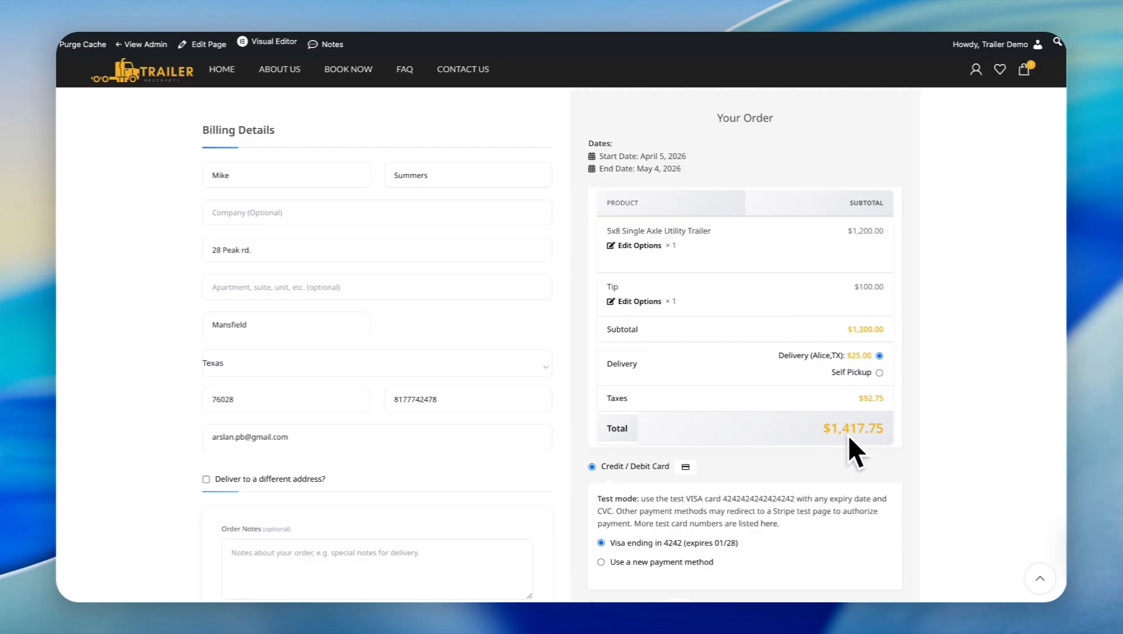
pyautogui.scroll(-3, 783, 440)
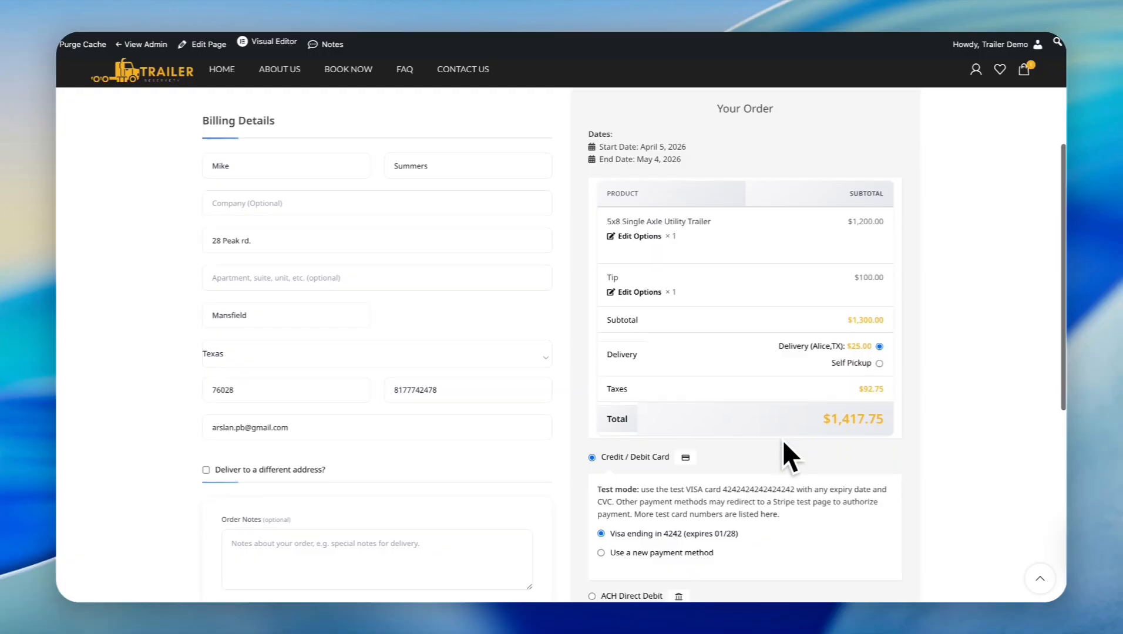
pyautogui.scroll(-2, 782, 440)
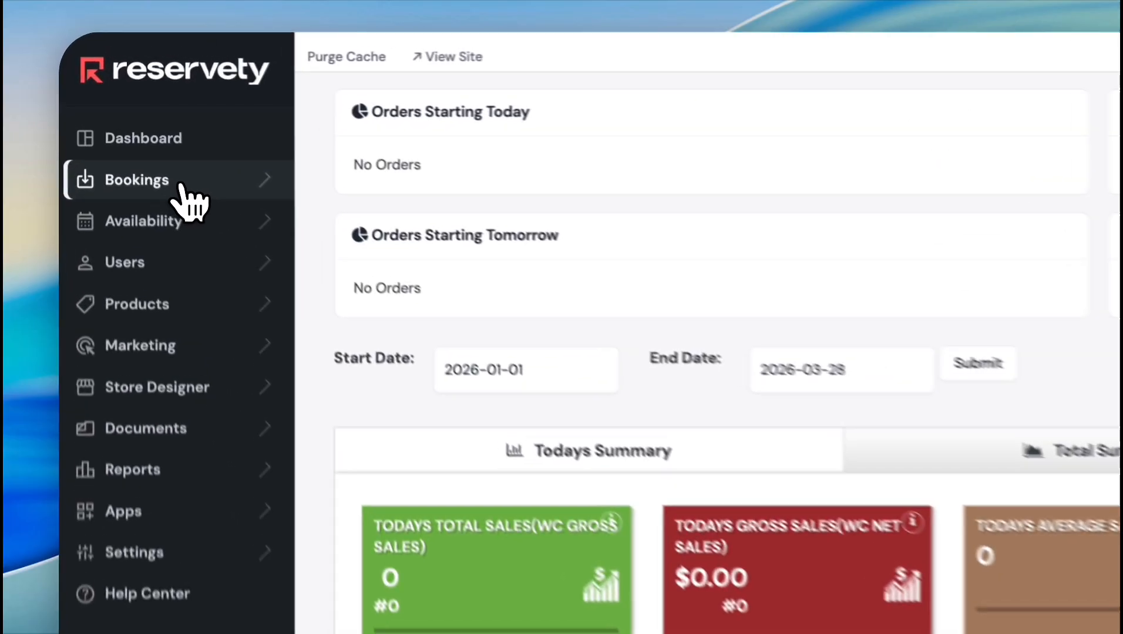
# In the admin's booking checkout fields, add a new Select field labeled "Tip".
pyautogui.click(117, 115)
pyautogui.click(178, 351)
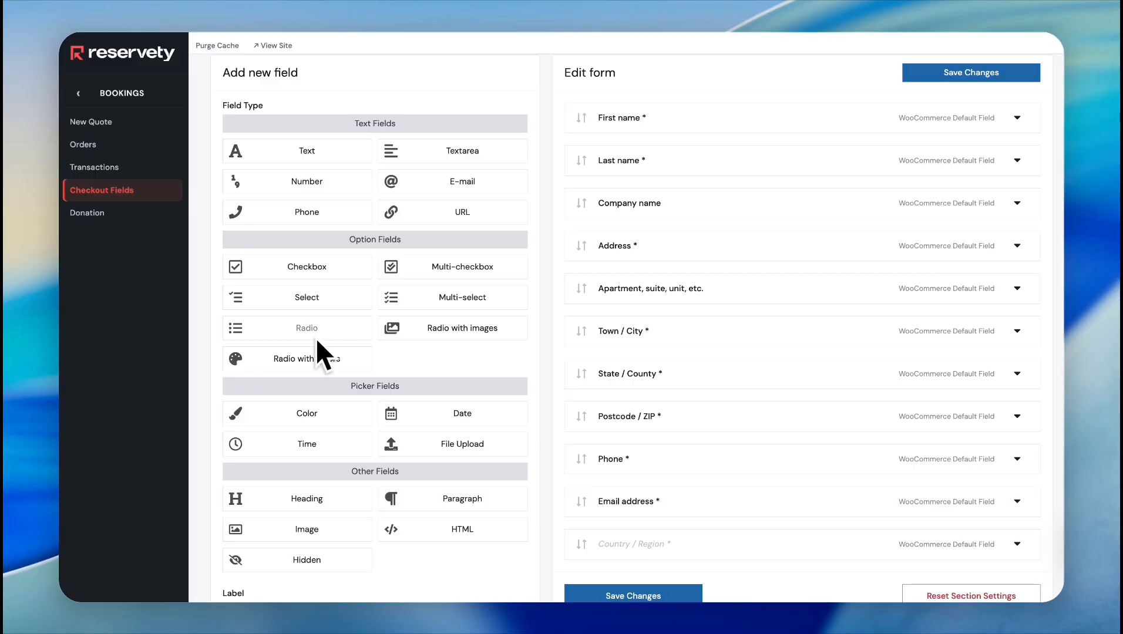
pyautogui.click(311, 302)
pyautogui.scroll(-4, 433, 376)
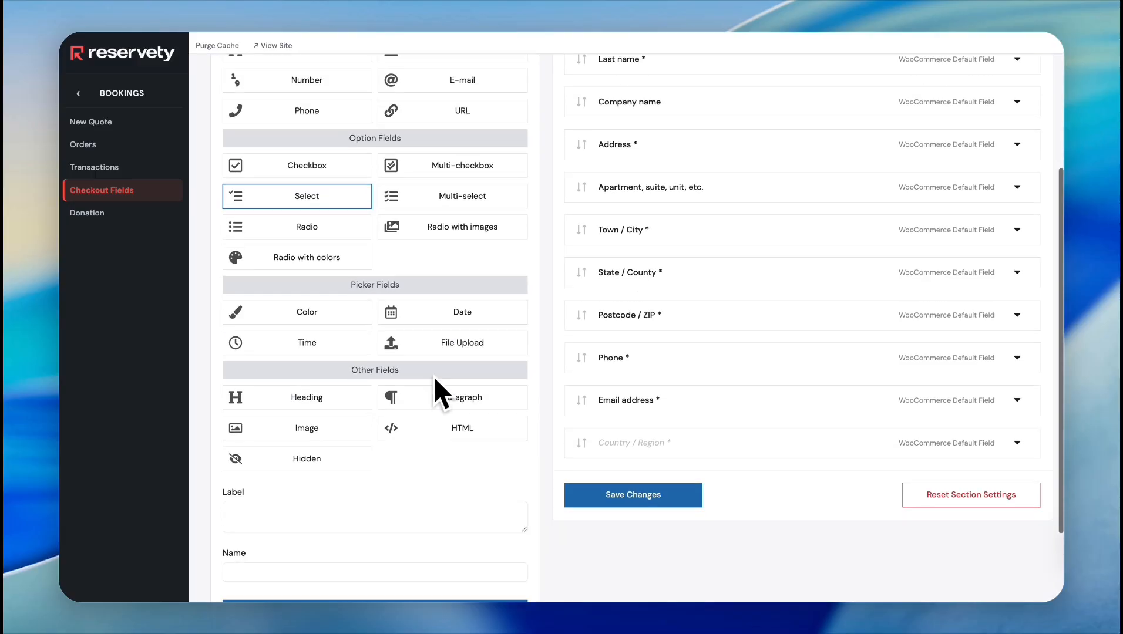
pyautogui.click(278, 412)
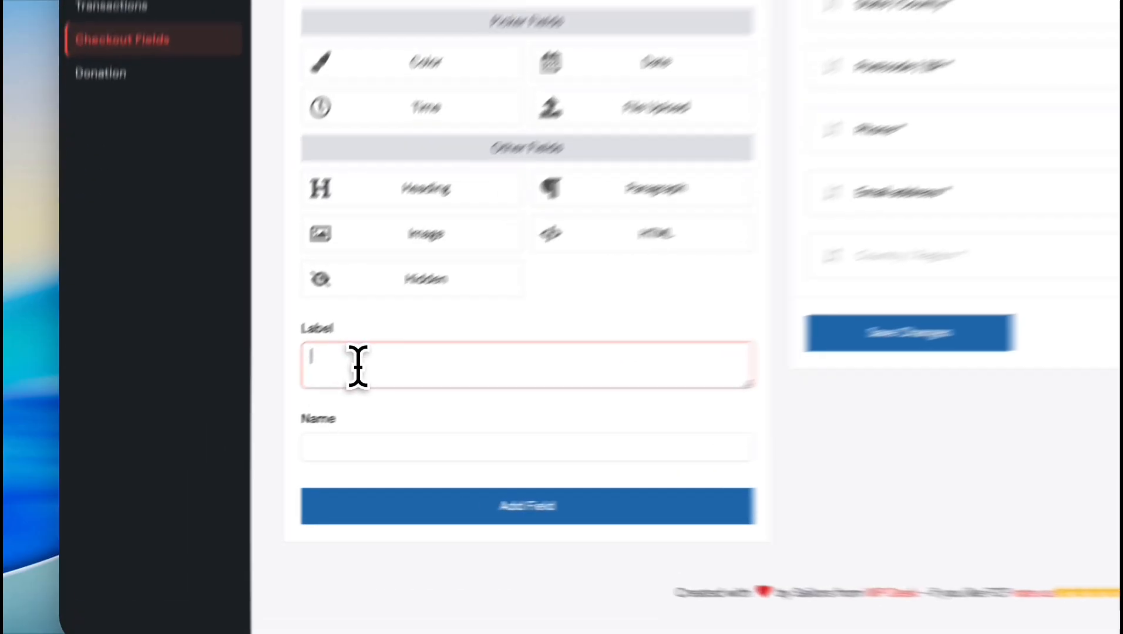
pyautogui.press('capslock')
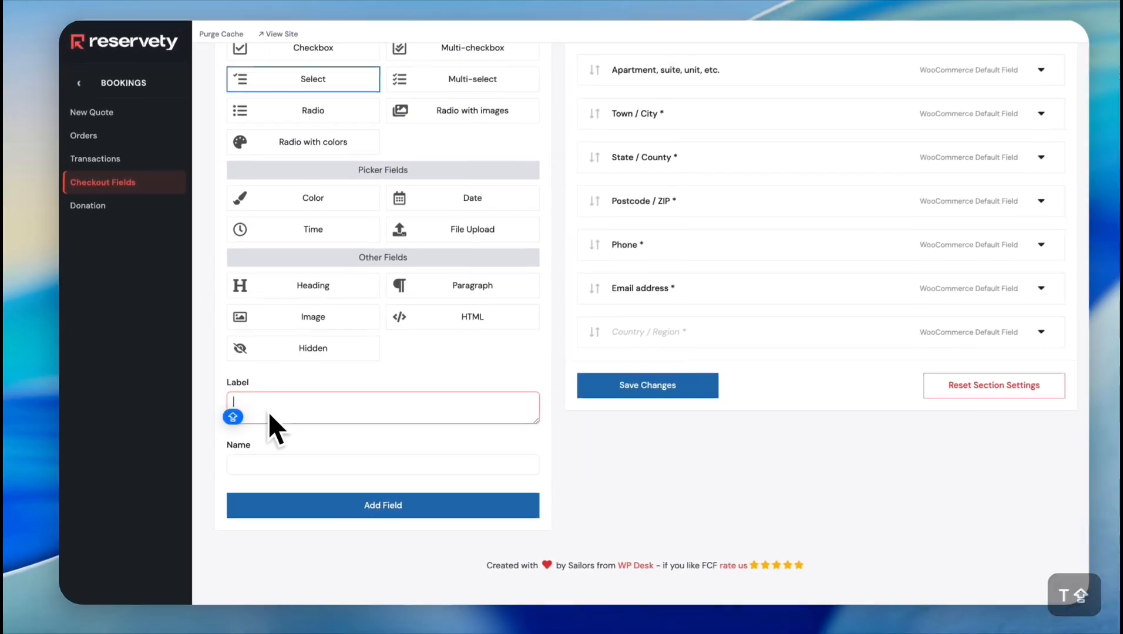
pyautogui.write('T')
pyautogui.press('capslock')
pyautogui.write('ip')
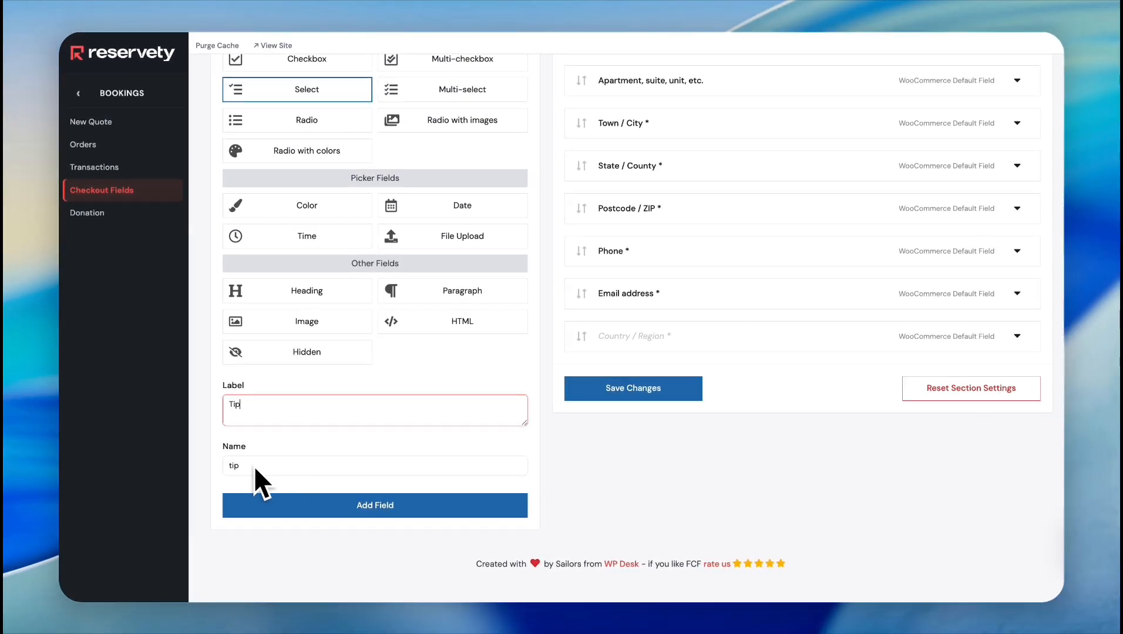
pyautogui.click(377, 505)
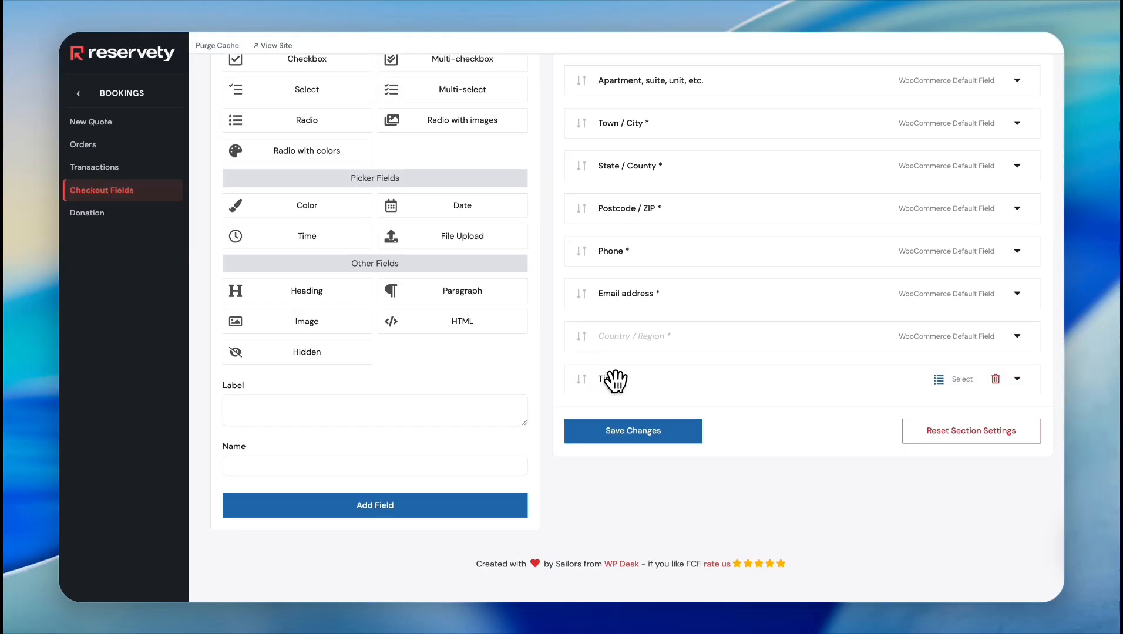
# Expand the new Tip field's settings and make it a required field.
pyautogui.click(996, 163)
pyautogui.scroll(-4, 1028, 188)
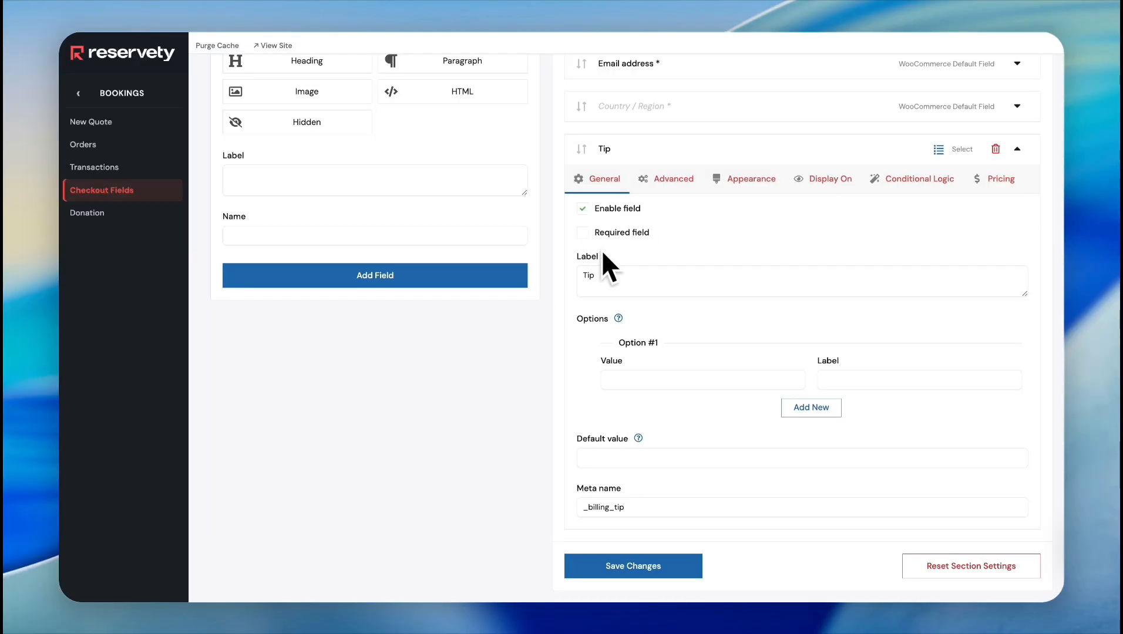
pyautogui.click(583, 233)
# Set both the value and label of the Tip field's first option to 5%.
pyautogui.scroll(-1, 677, 249)
pyautogui.click(630, 319)
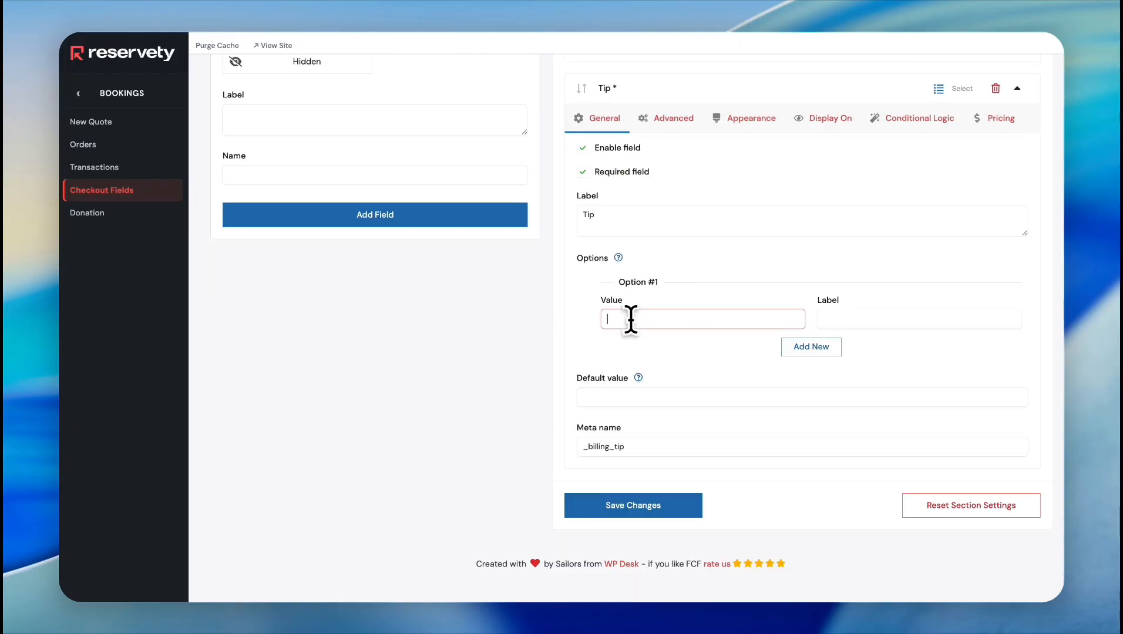
pyautogui.write('5%')
pyautogui.click(825, 319)
pyautogui.write('5')
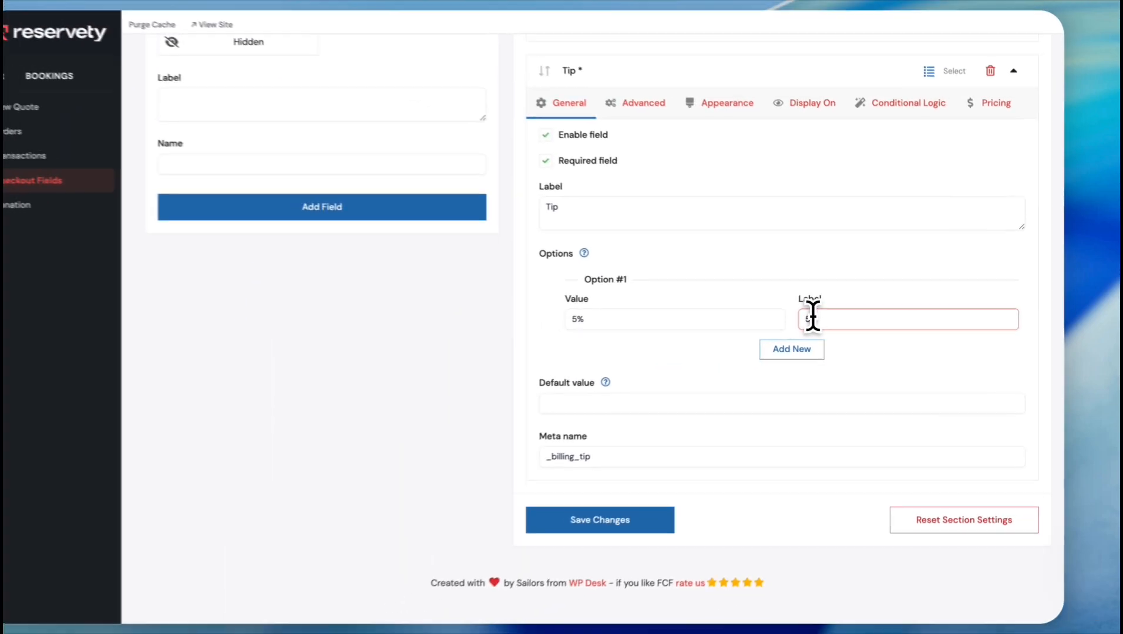
pyautogui.write('%')
pyautogui.click(691, 381)
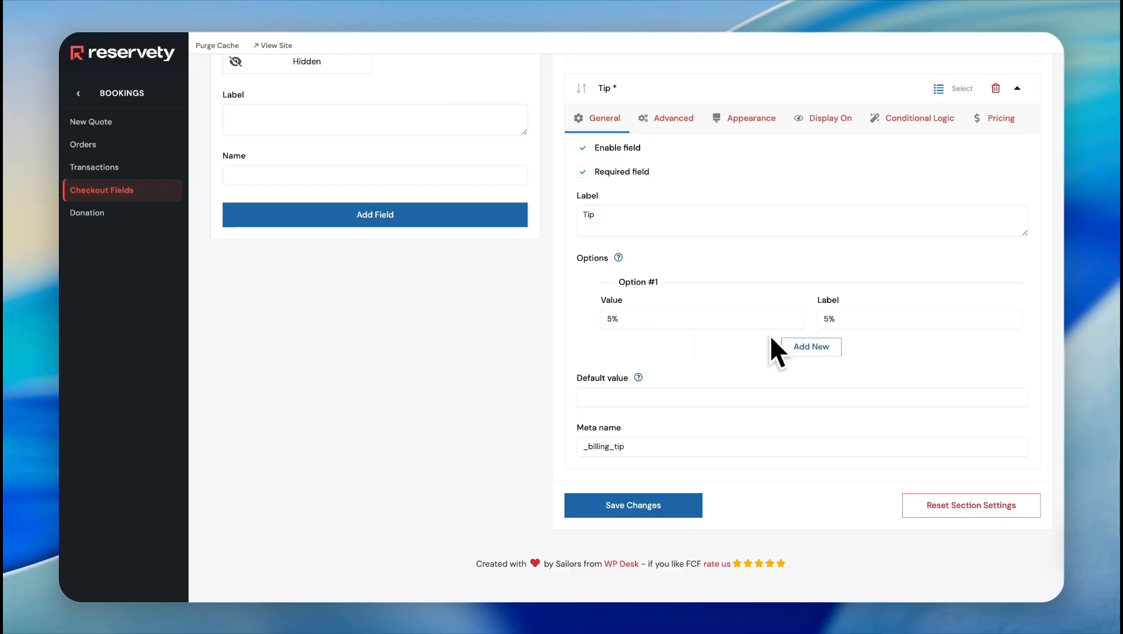
# Add a second option to the Tip field with 10% as its value and label.
pyautogui.click(816, 347)
pyautogui.click(666, 376)
pyautogui.write('1')
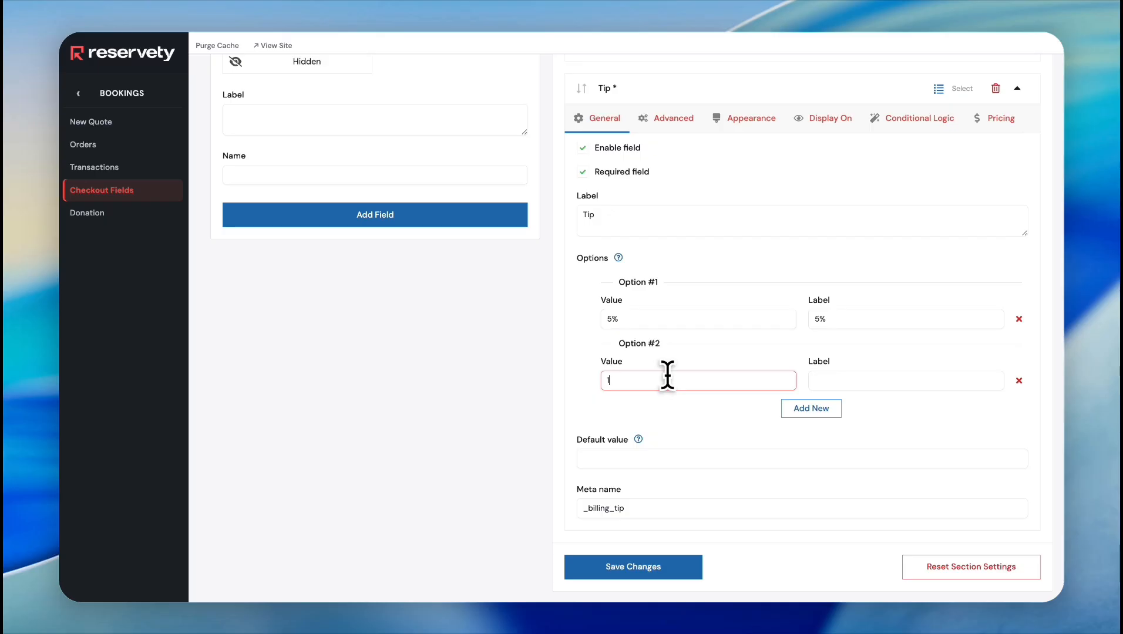
pyautogui.write('0%')
pyautogui.click(827, 379)
pyautogui.write('10')
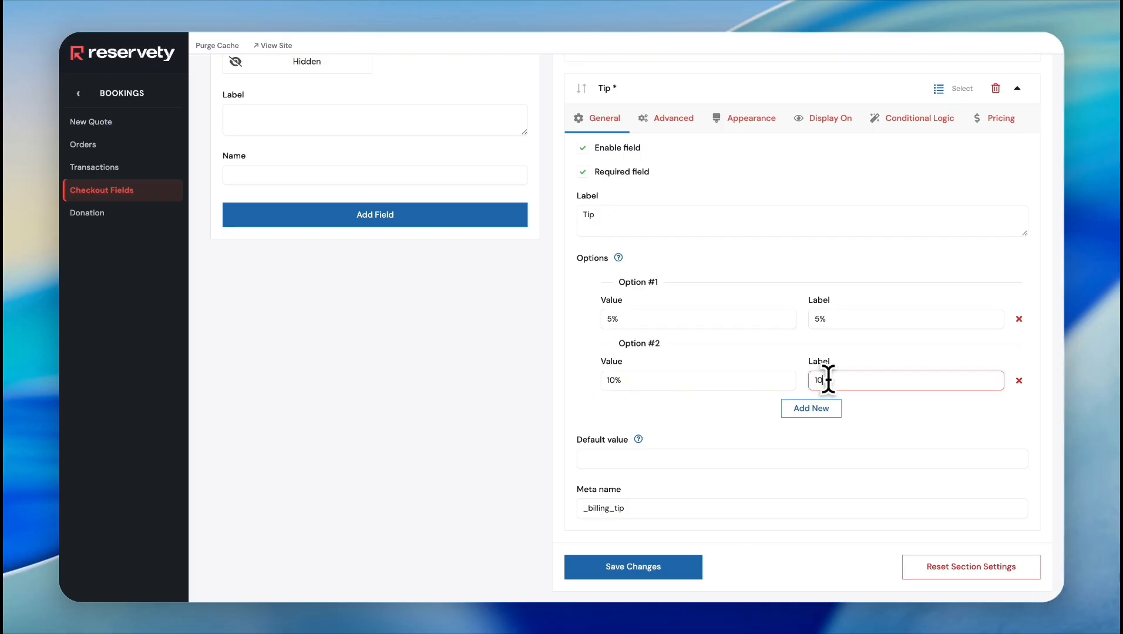
pyautogui.write('%')
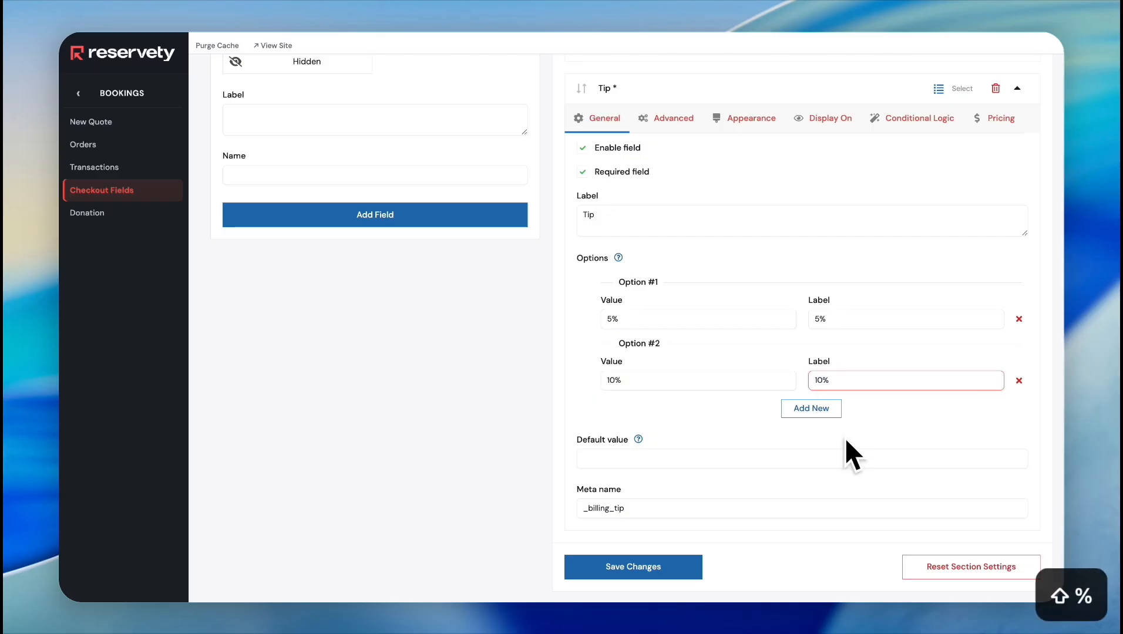
# Add a third option to the Tip field with 15% as its value and label.
pyautogui.click(816, 409)
pyautogui.click(649, 441)
pyautogui.write('15')
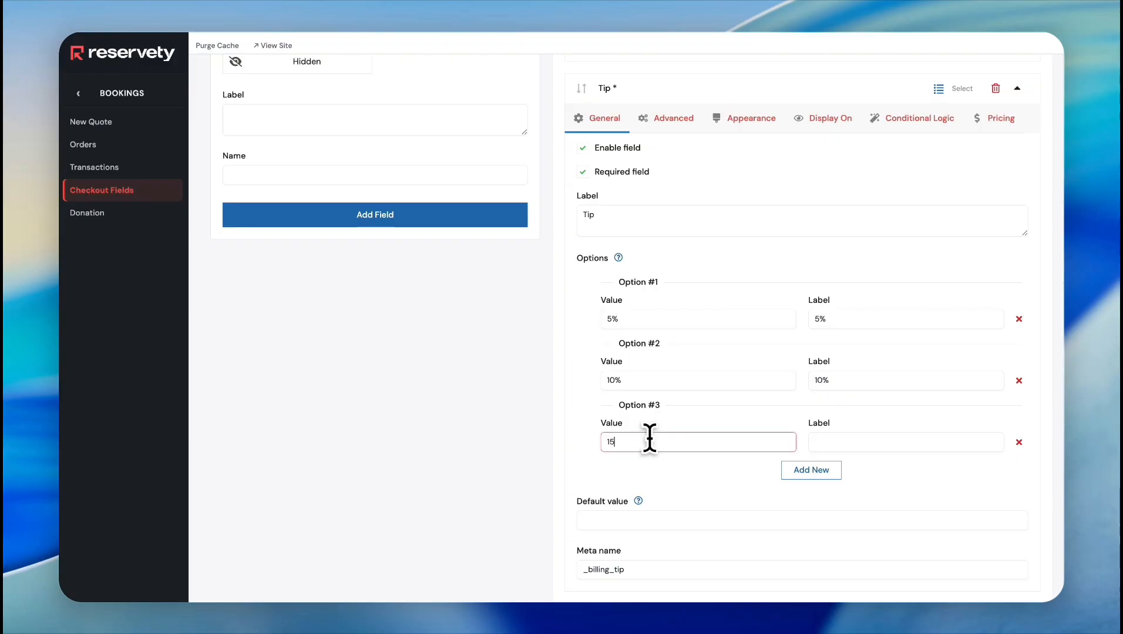
pyautogui.write('%')
pyautogui.click(819, 441)
pyautogui.write('1')
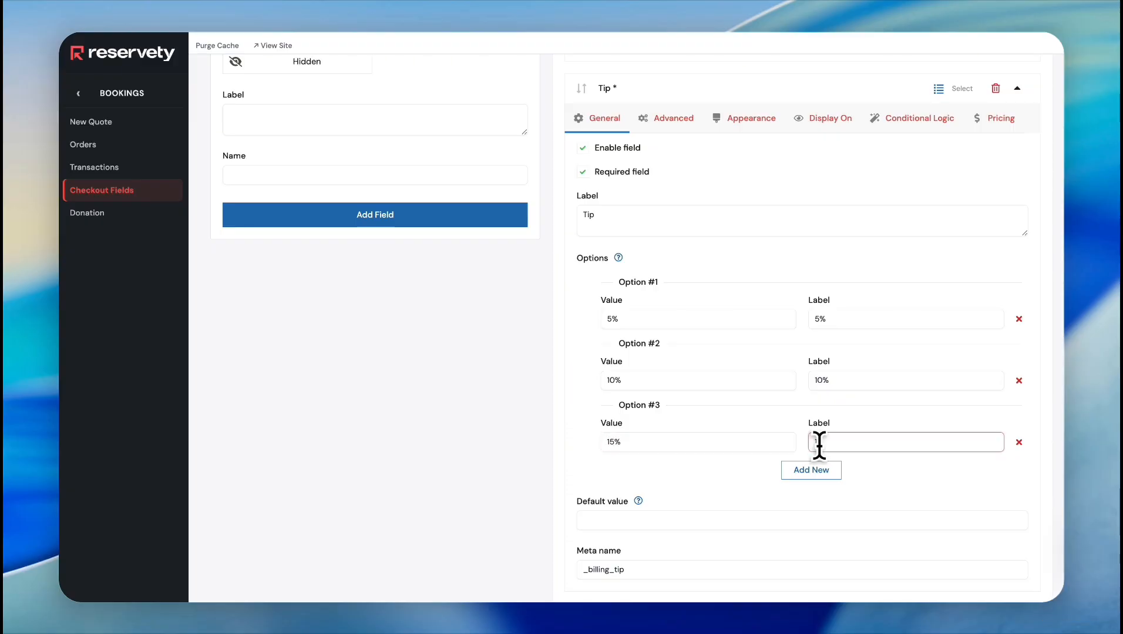
pyautogui.write('5%')
# Enable pricing for the Tip field.
pyautogui.scroll(-1, 783, 229)
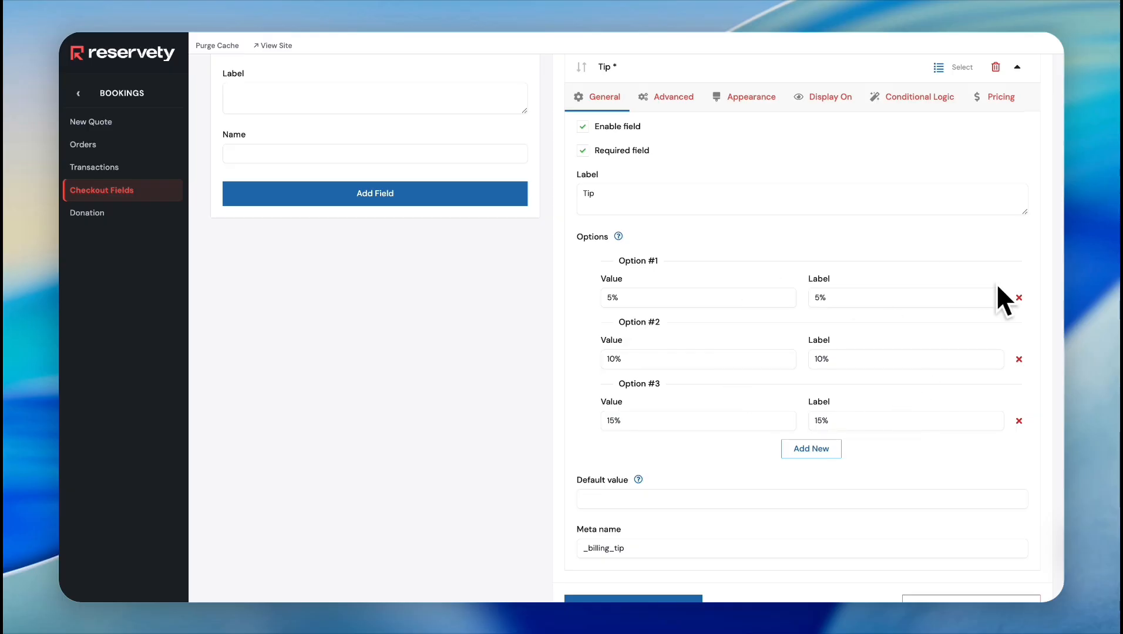
pyautogui.click(1006, 99)
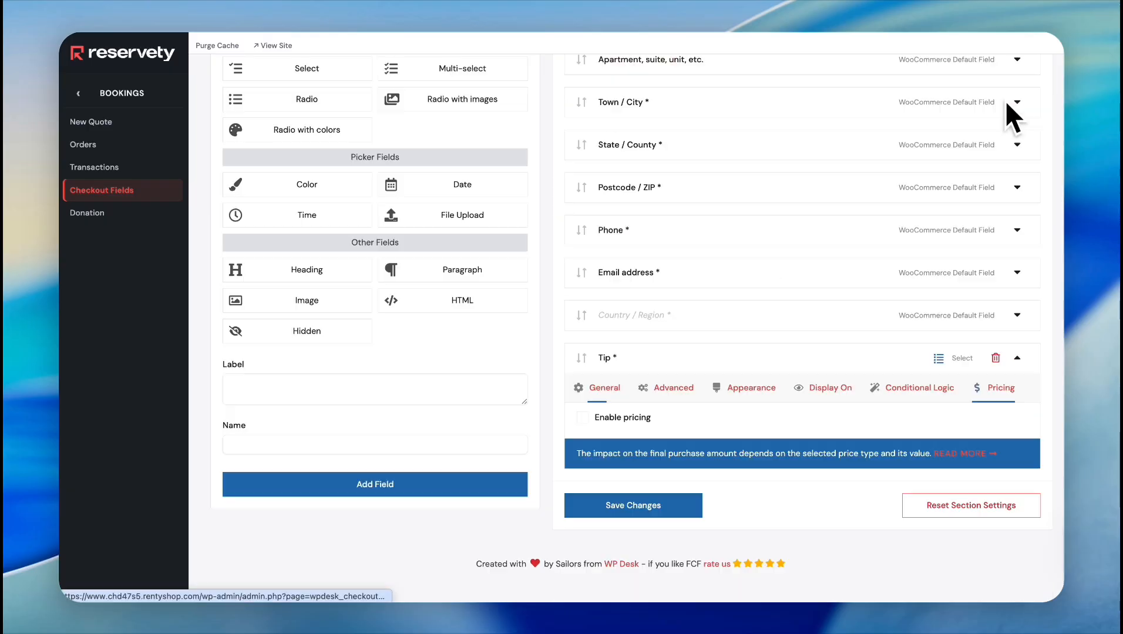
pyautogui.click(582, 418)
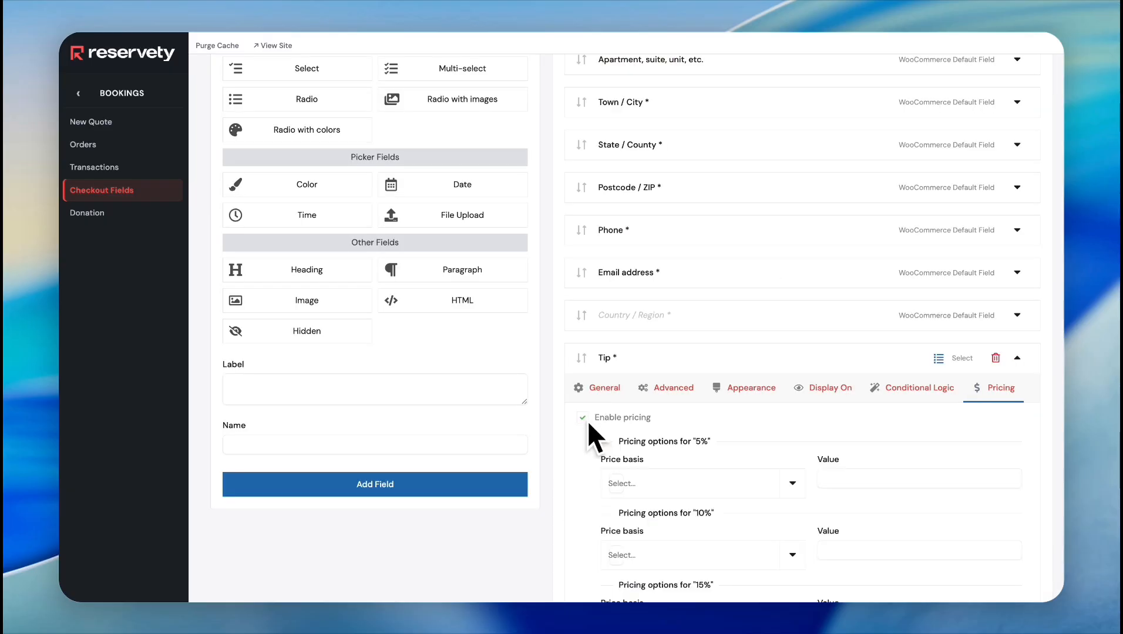
# Price the Tip field's 5% option as Percentage of Total with a value of 5.
pyautogui.scroll(-4, 628, 233)
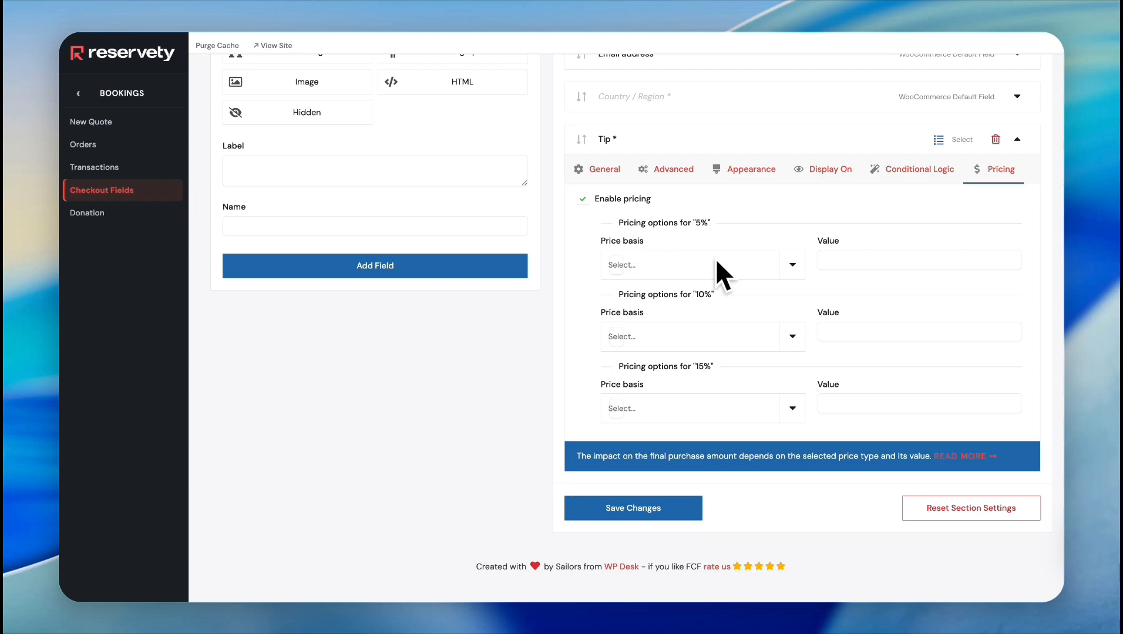
pyautogui.click(619, 267)
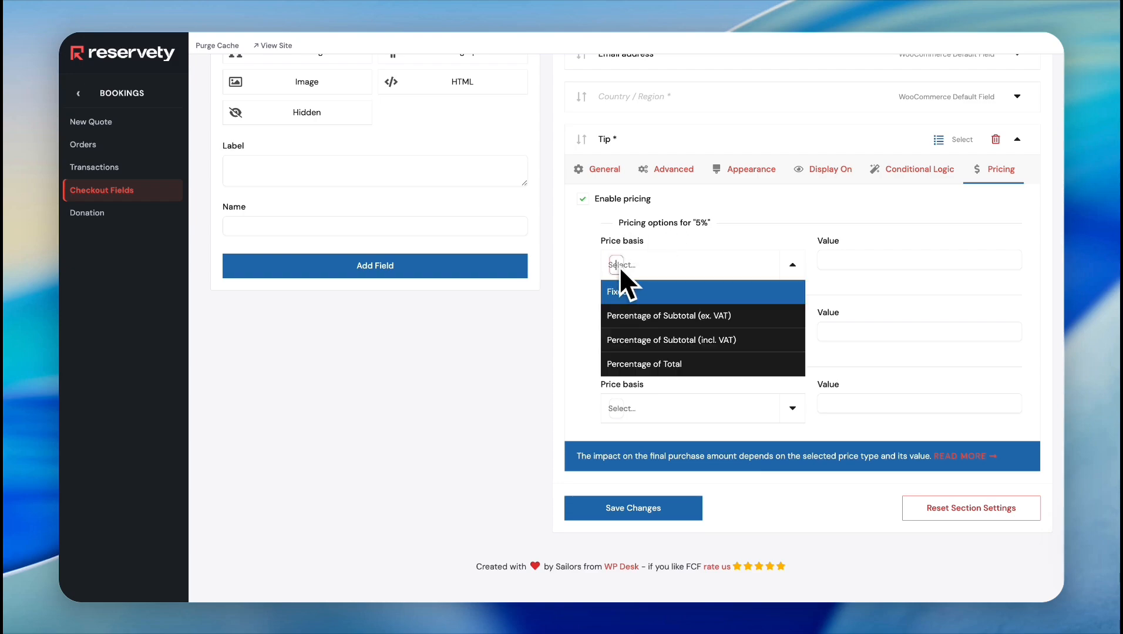
pyautogui.click(646, 370)
pyautogui.click(851, 260)
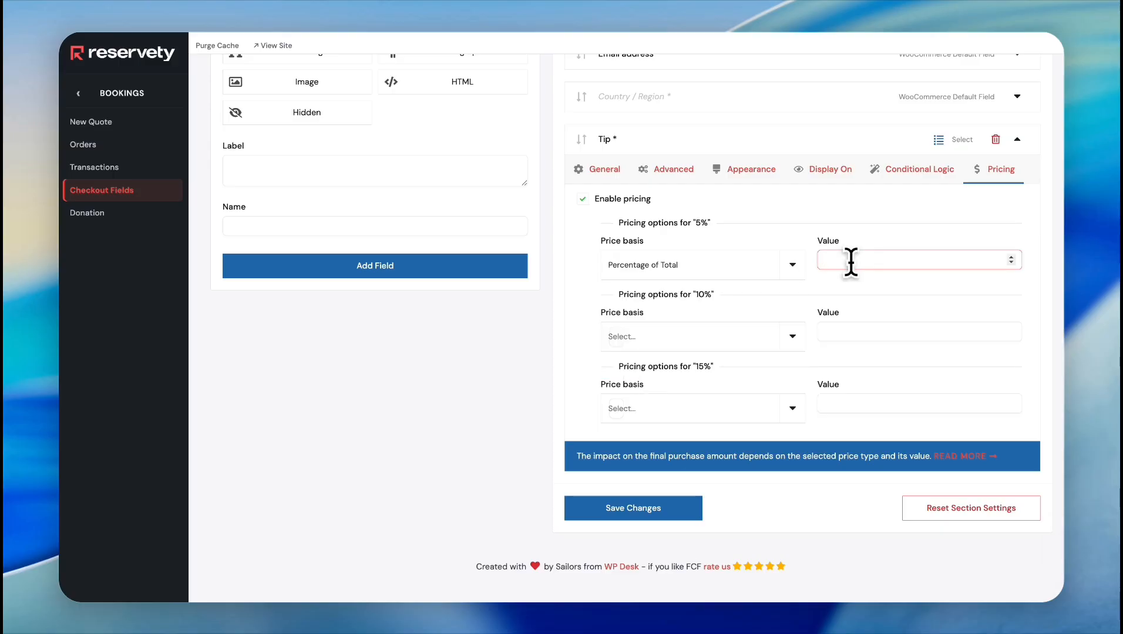
pyautogui.write('5')
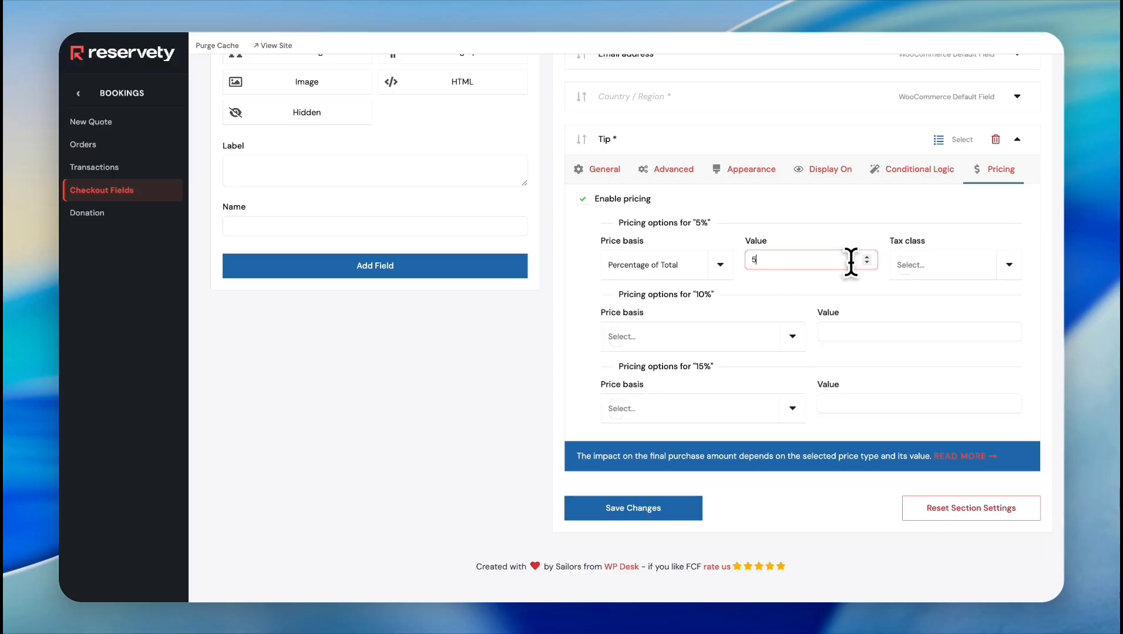
# Price the Tip field's 10% option as Percentage of Total with a value of 10.
pyautogui.click(616, 342)
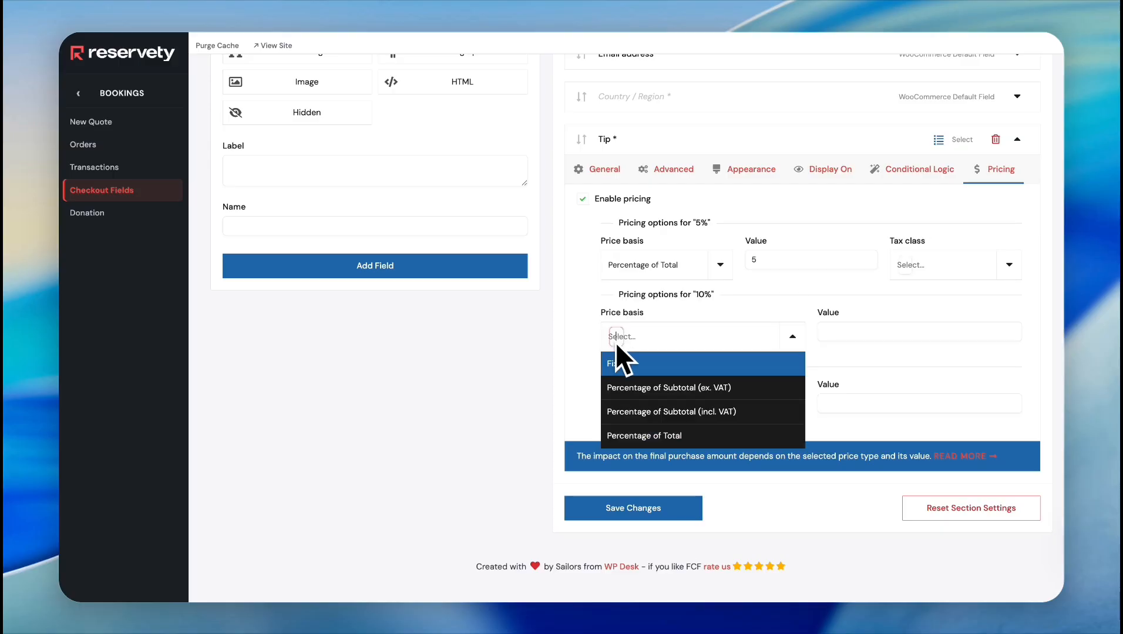
pyautogui.click(646, 438)
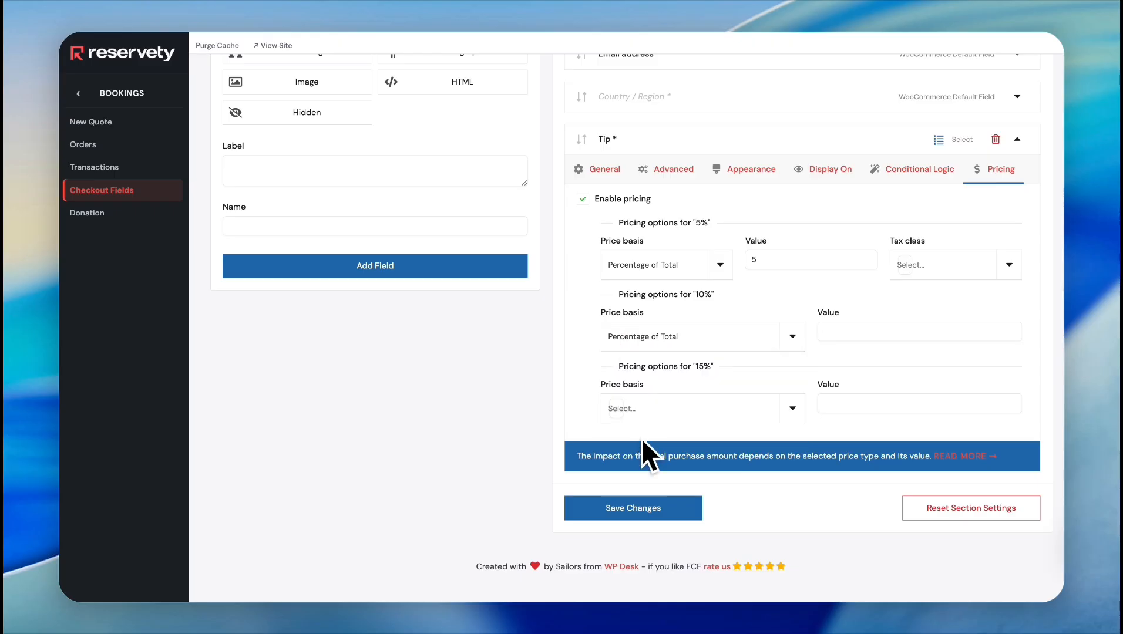
pyautogui.click(858, 330)
pyautogui.write('10')
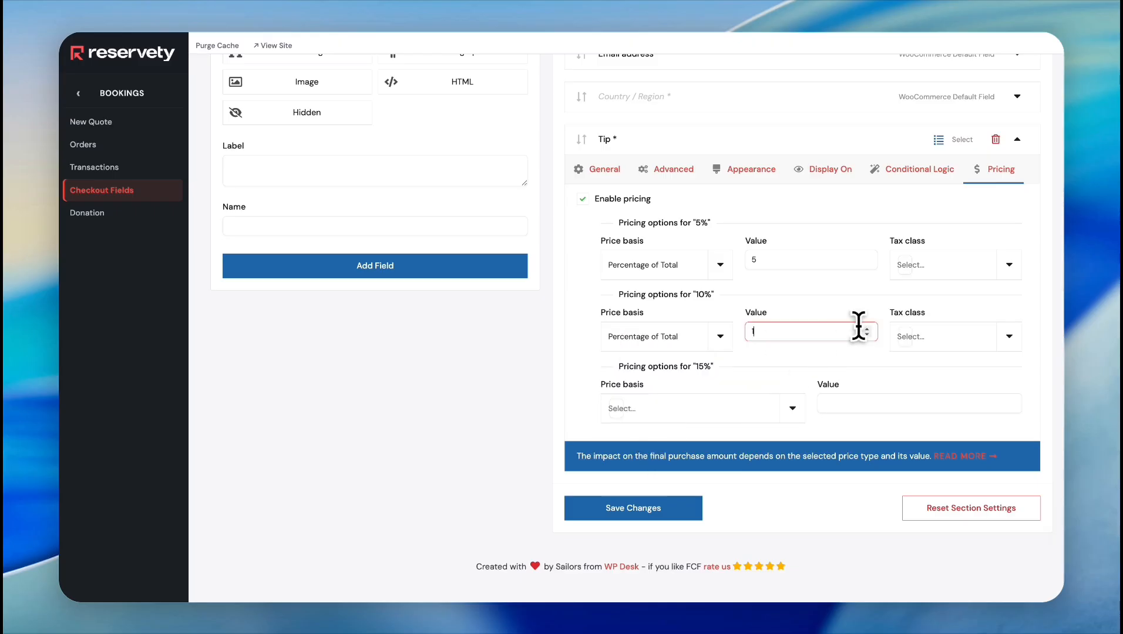
# Price the Tip field's 15% option as Percentage of Total with a value of 15 and save the form changes.
pyautogui.click(619, 408)
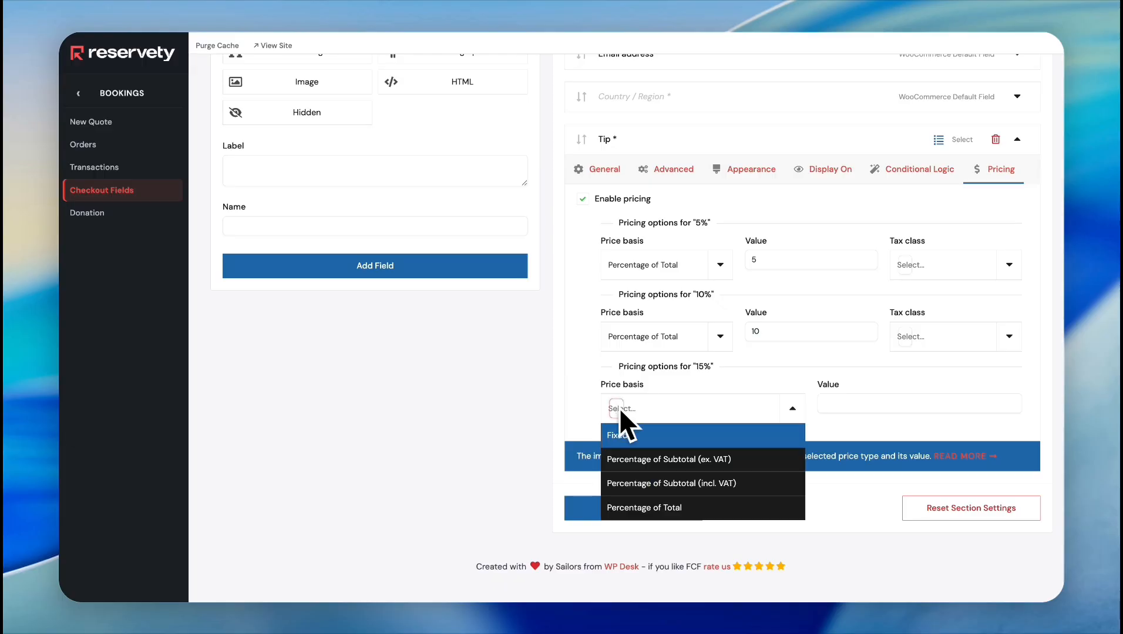
pyautogui.click(627, 508)
pyautogui.click(863, 403)
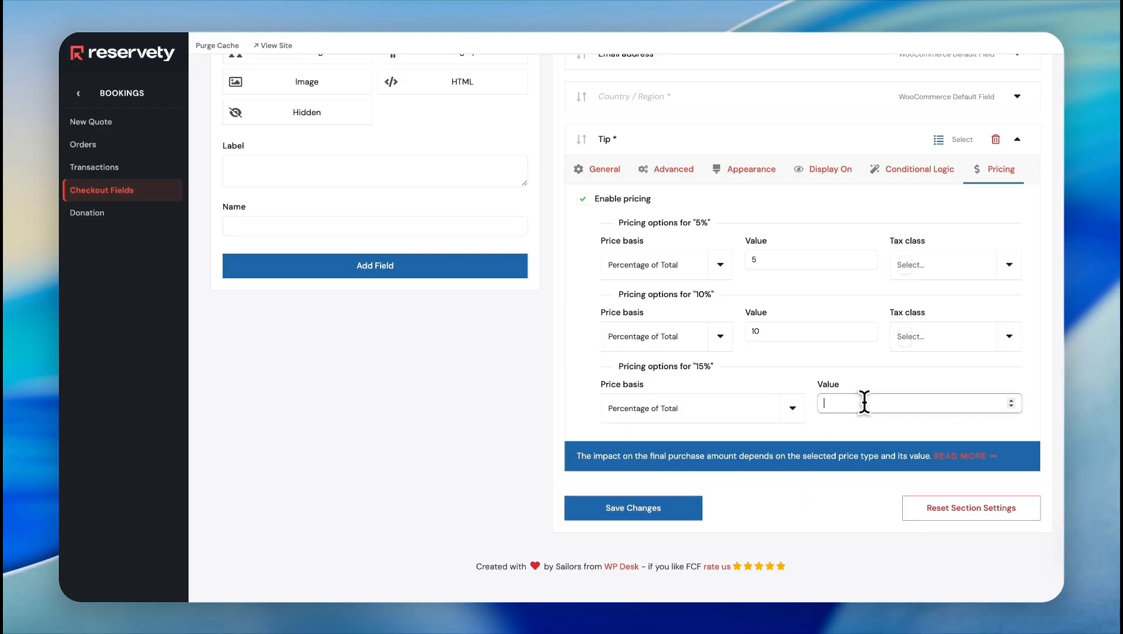
pyautogui.write('15')
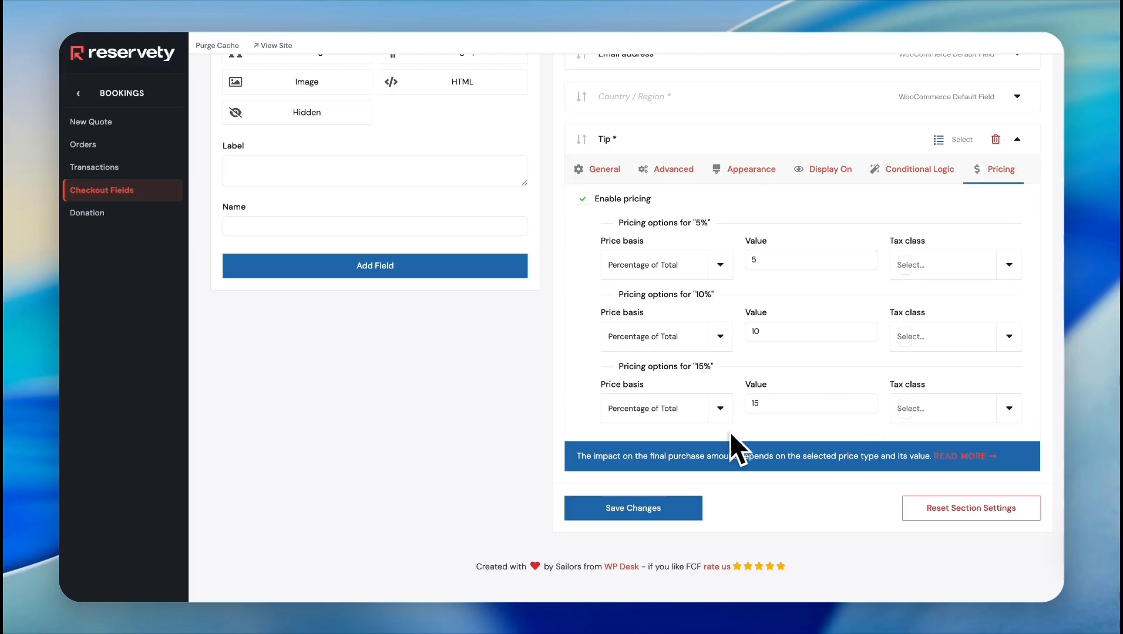
pyautogui.click(668, 510)
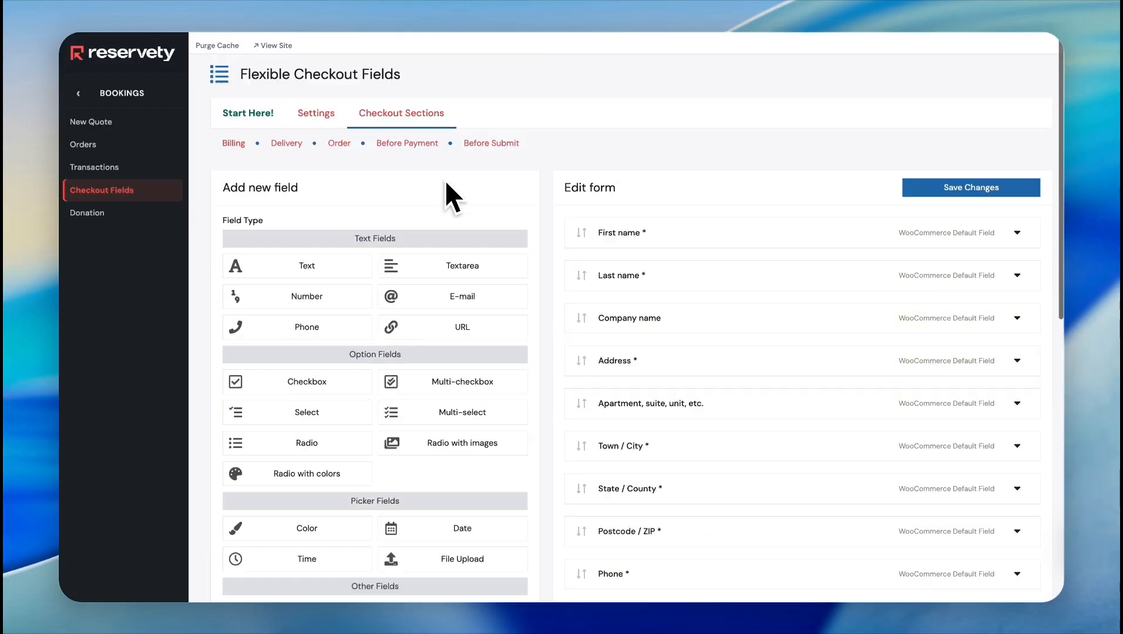
# Open the storefront and proceed from the shopping cart to the checkout's Tip field.
pyautogui.click(276, 45)
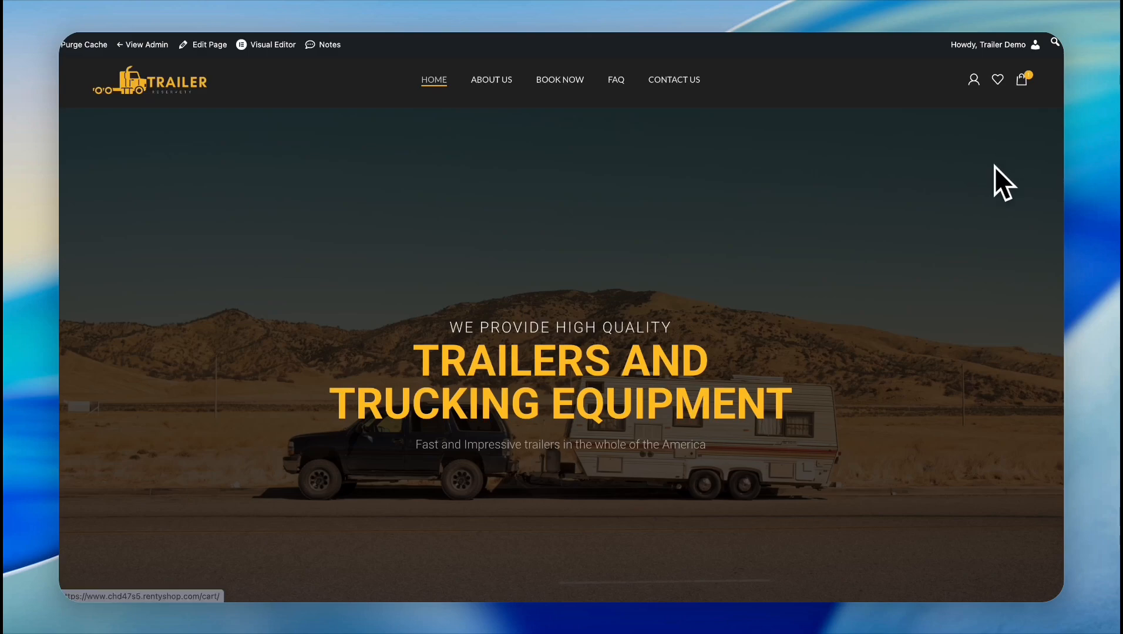
pyautogui.click(1023, 80)
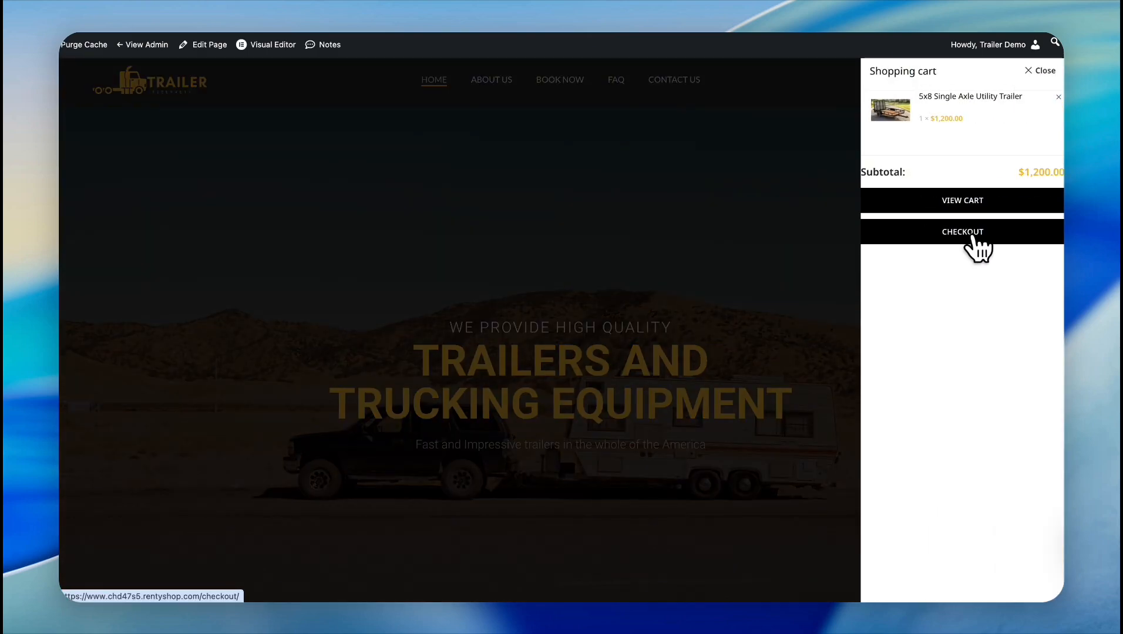
pyautogui.click(972, 236)
pyautogui.scroll(-7, 742, 300)
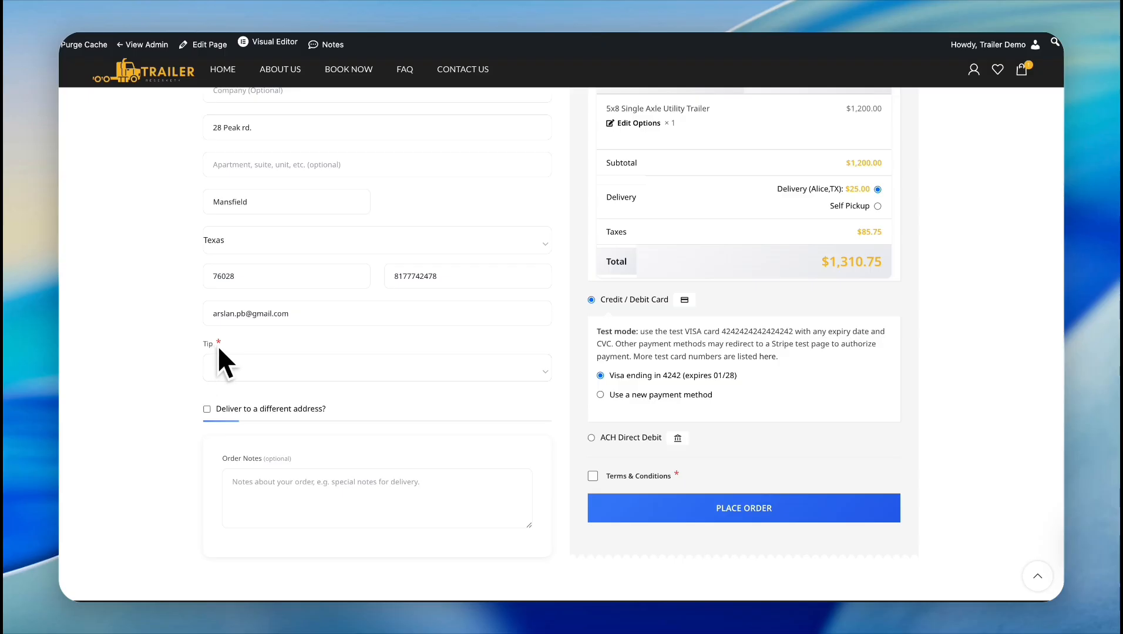
# Select the 5% tip at checkout and check the tip line in the order summary.
pyautogui.click(276, 369)
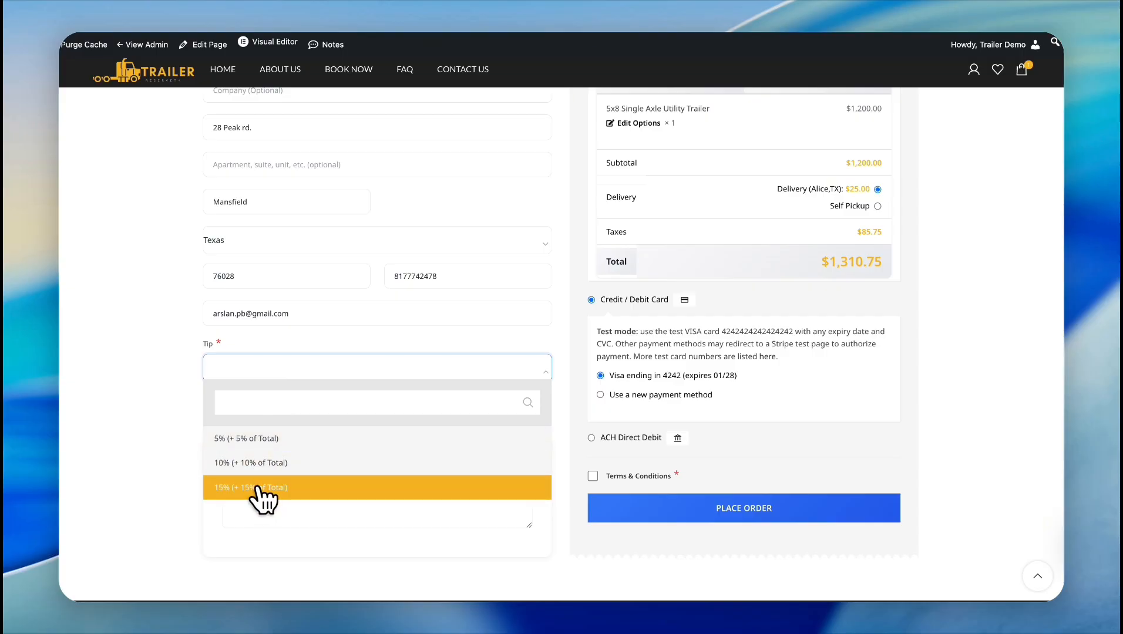
pyautogui.click(234, 444)
pyautogui.scroll(2, 632, 358)
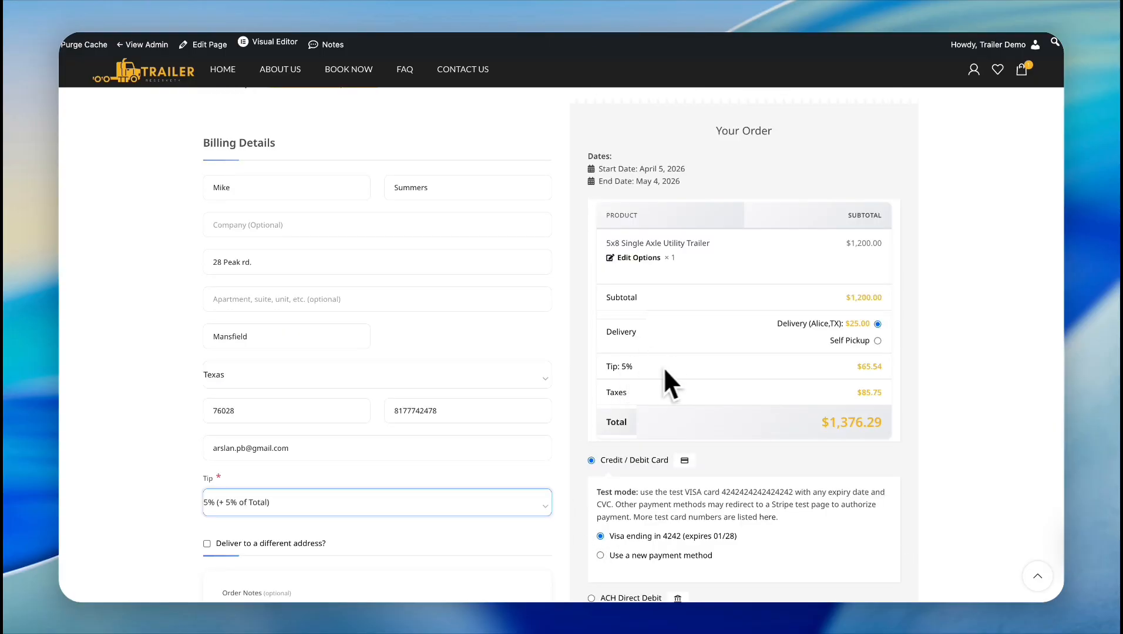
pyautogui.scroll(-1, 466, 496)
# Test the other tip choices at checkout by selecting 10% and then 15%.
pyautogui.click(466, 496)
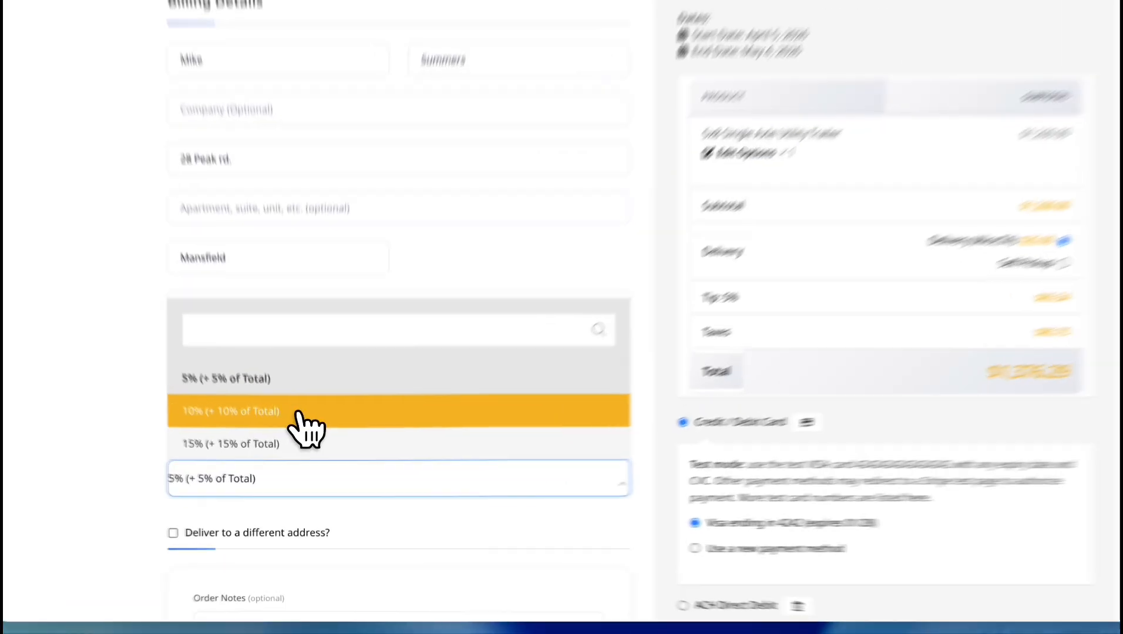
pyautogui.click(300, 444)
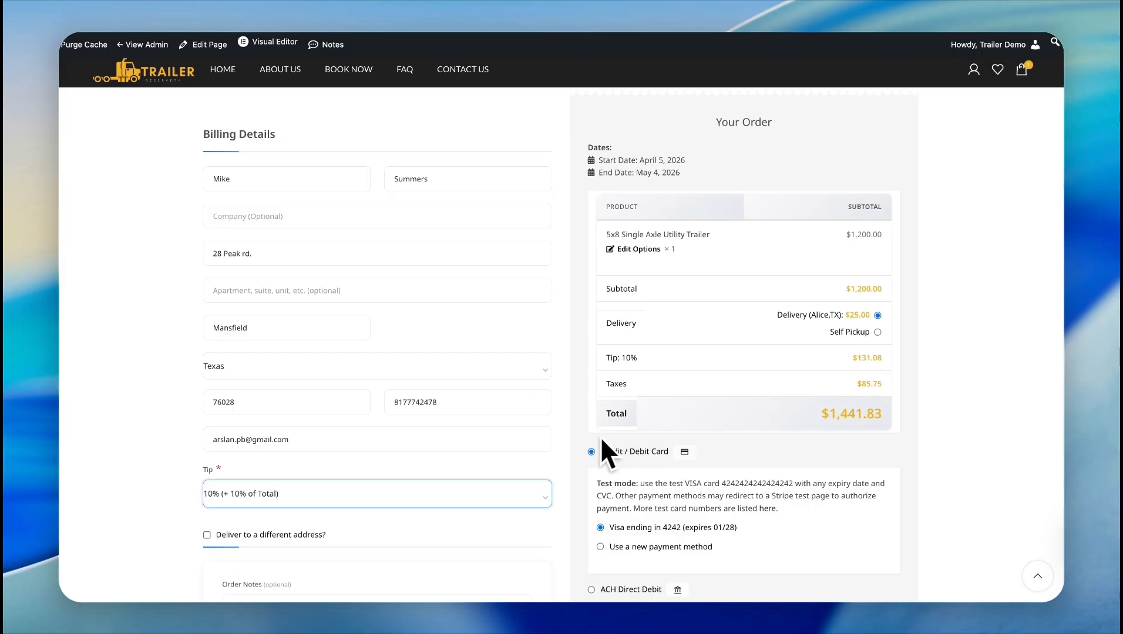
pyautogui.click(494, 503)
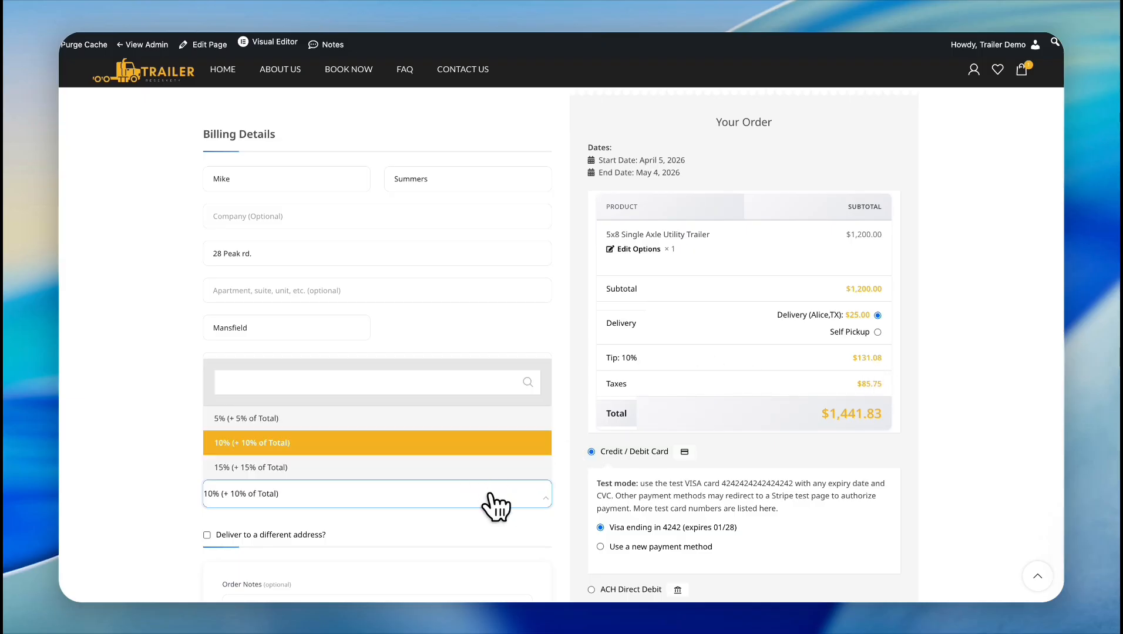
pyautogui.click(329, 469)
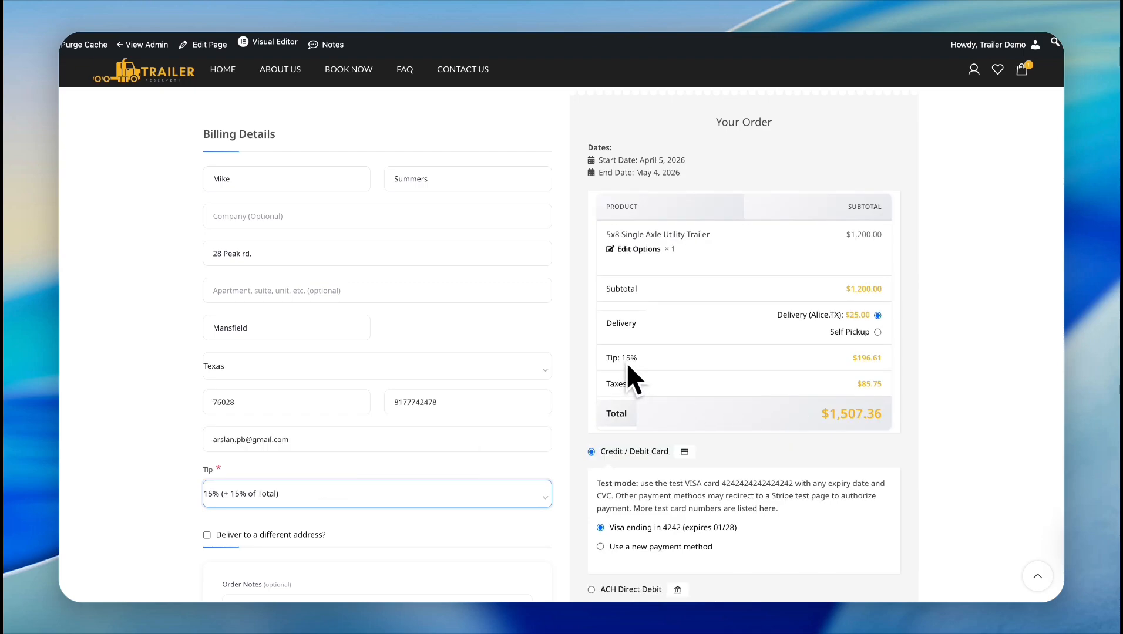
# Review the percentage choices offered in the checkout's Tip list without changing the selection.
pyautogui.scroll(-1, 302, 448)
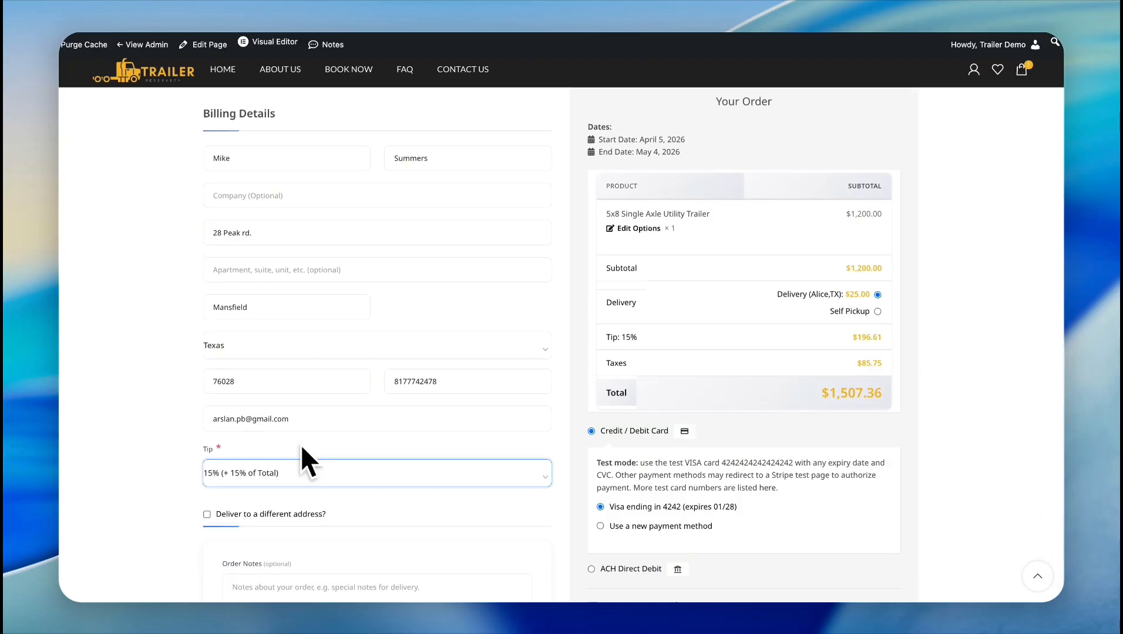
pyautogui.click(302, 448)
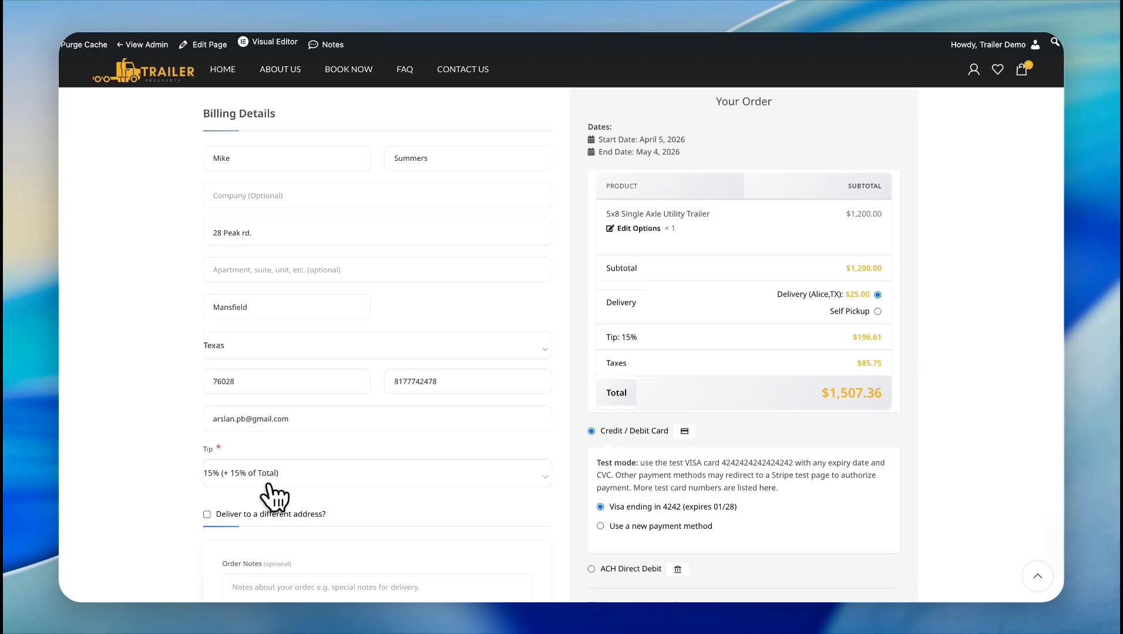
pyautogui.click(271, 485)
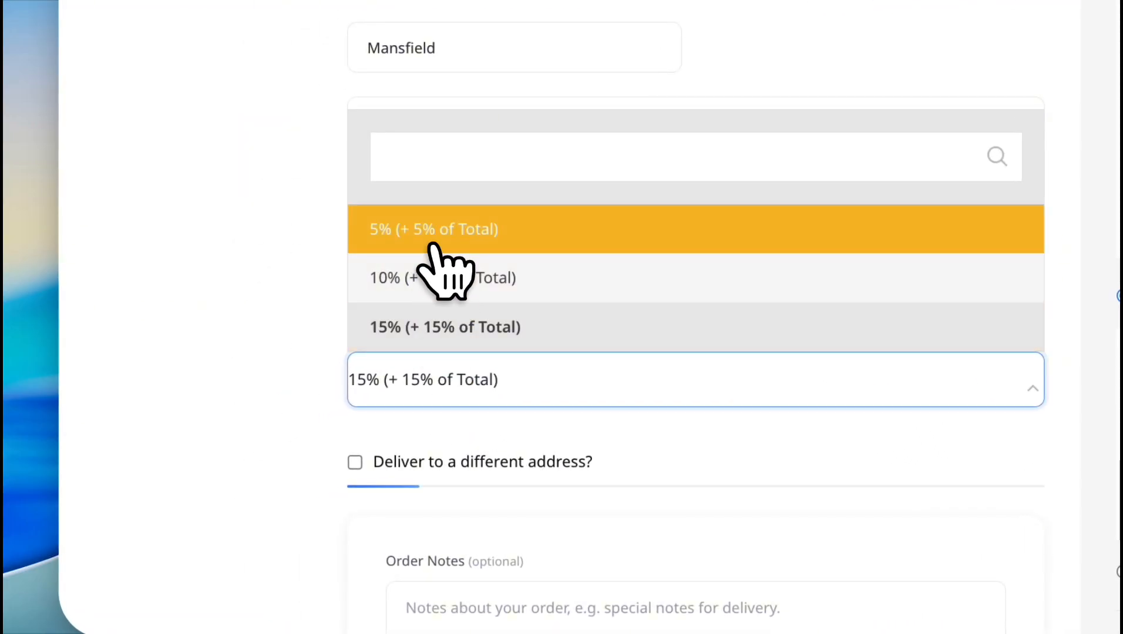
pyautogui.click(484, 416)
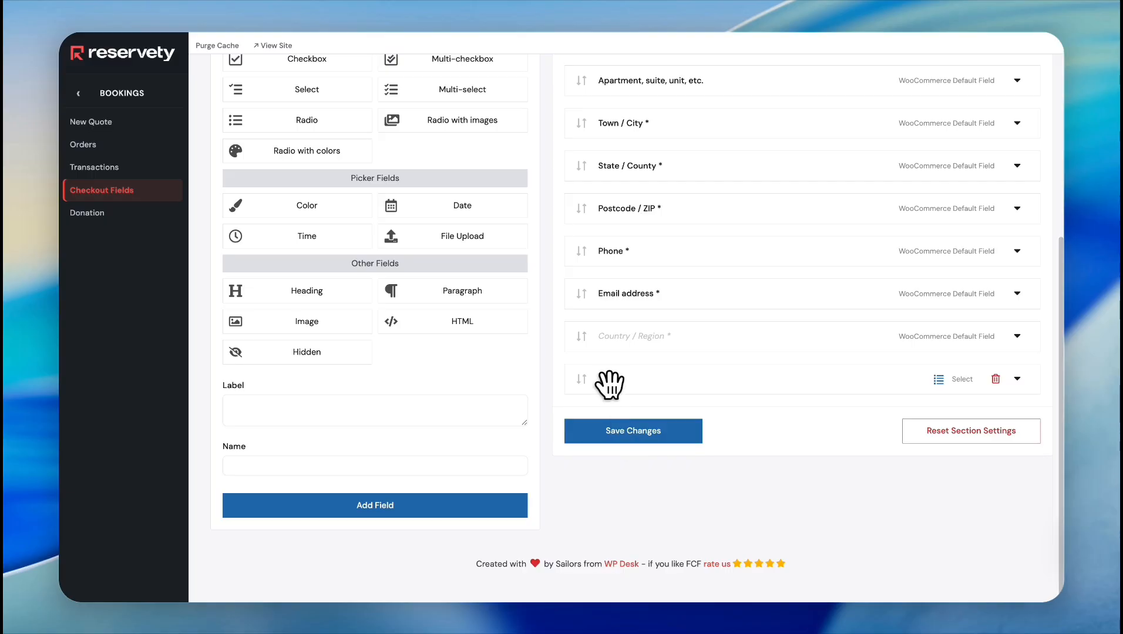
# Make the Tip field optional in the billing checkout fields and save the changes.
pyautogui.click(610, 384)
pyautogui.scroll(-2, 587, 382)
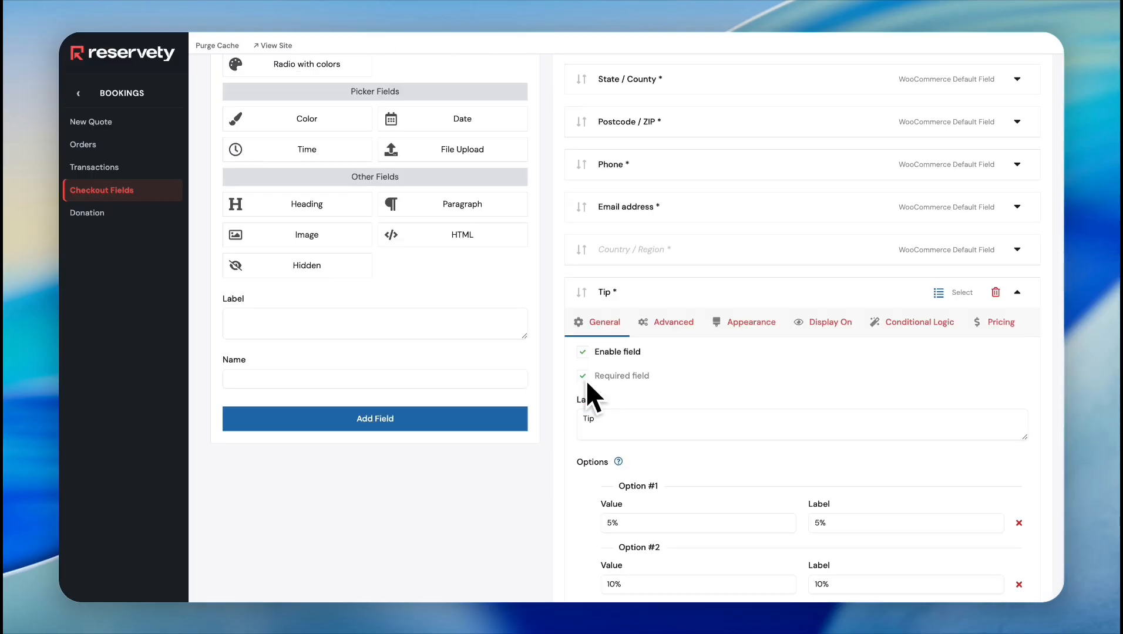
pyautogui.click(584, 378)
pyautogui.scroll(-5, 720, 382)
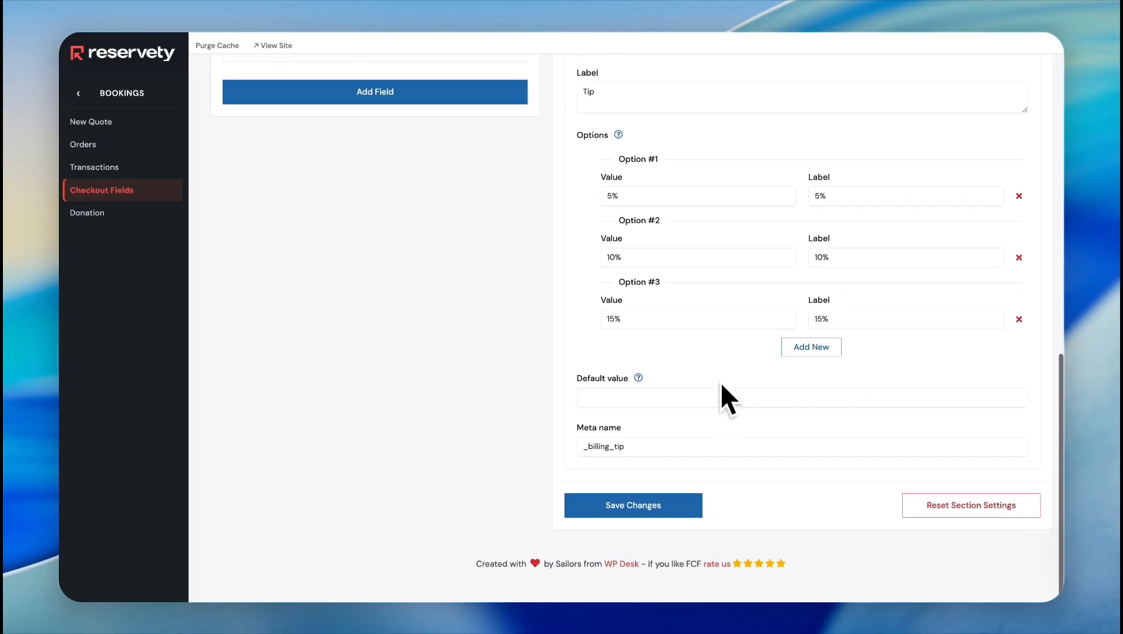
pyautogui.click(671, 514)
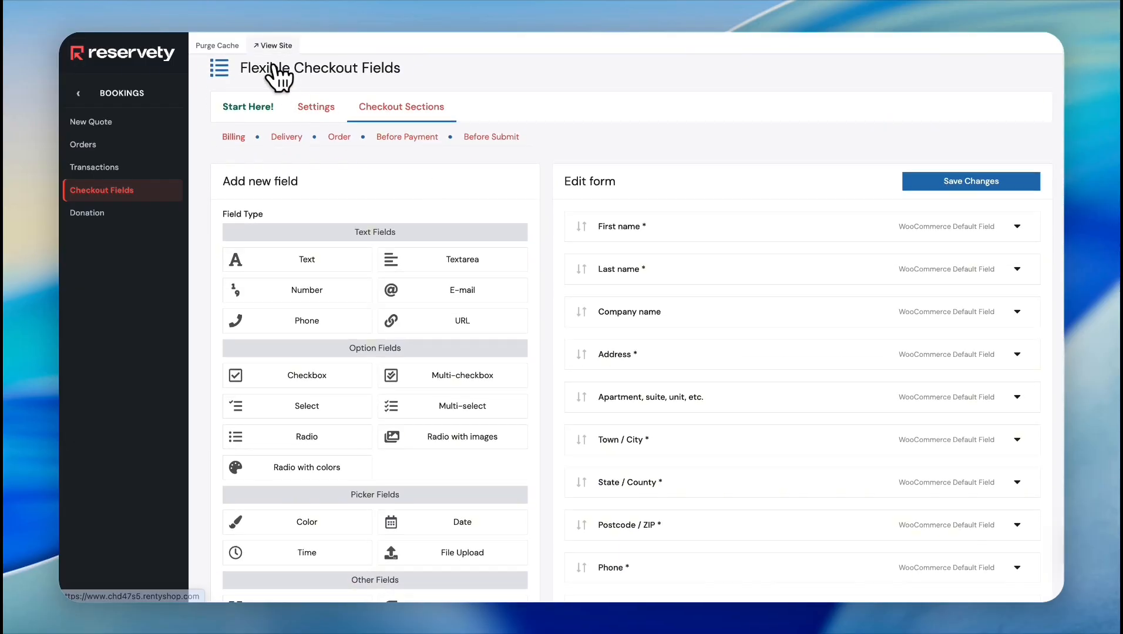
# Return to the storefront checkout and inspect the optional Tip field's choices and the order summary with no tip selected.
pyautogui.click(273, 45)
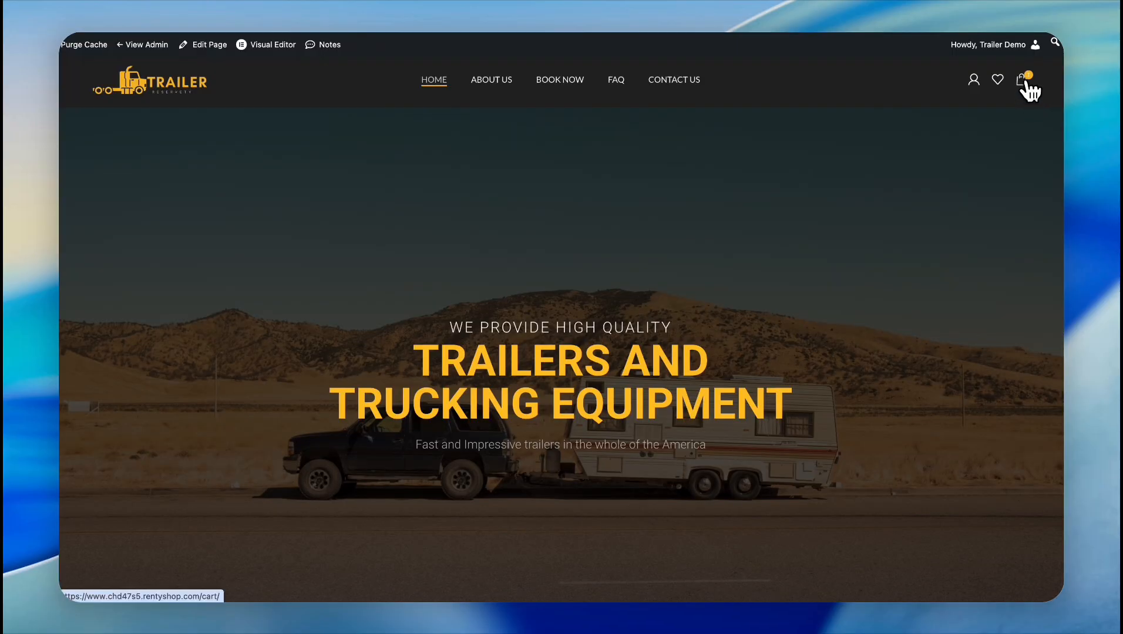
pyautogui.click(1025, 82)
pyautogui.click(962, 232)
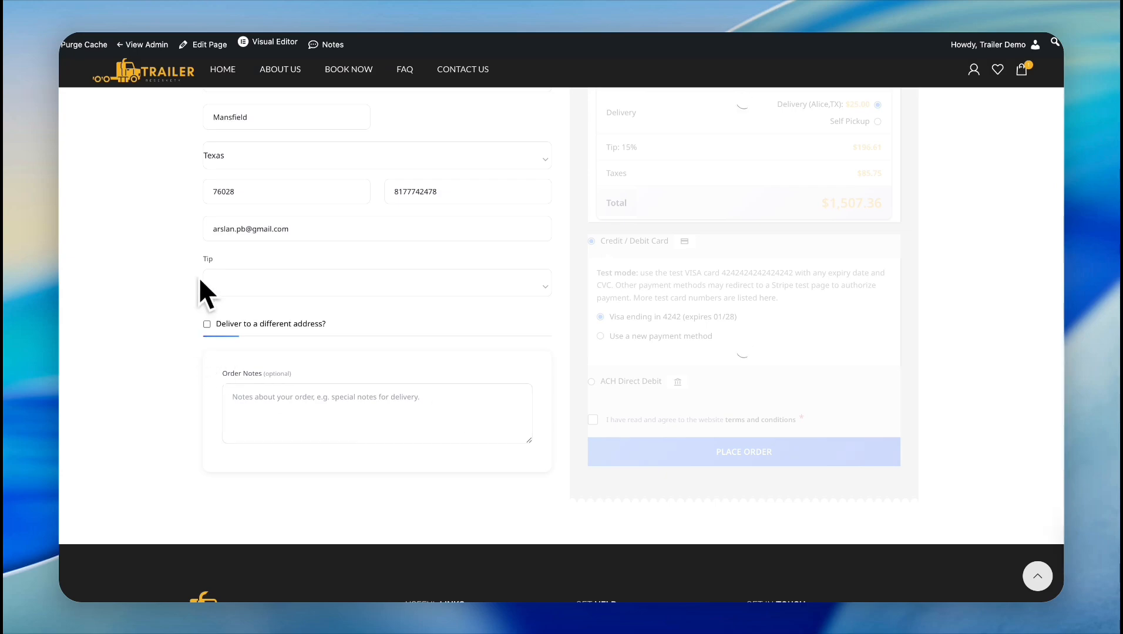
pyautogui.click(270, 293)
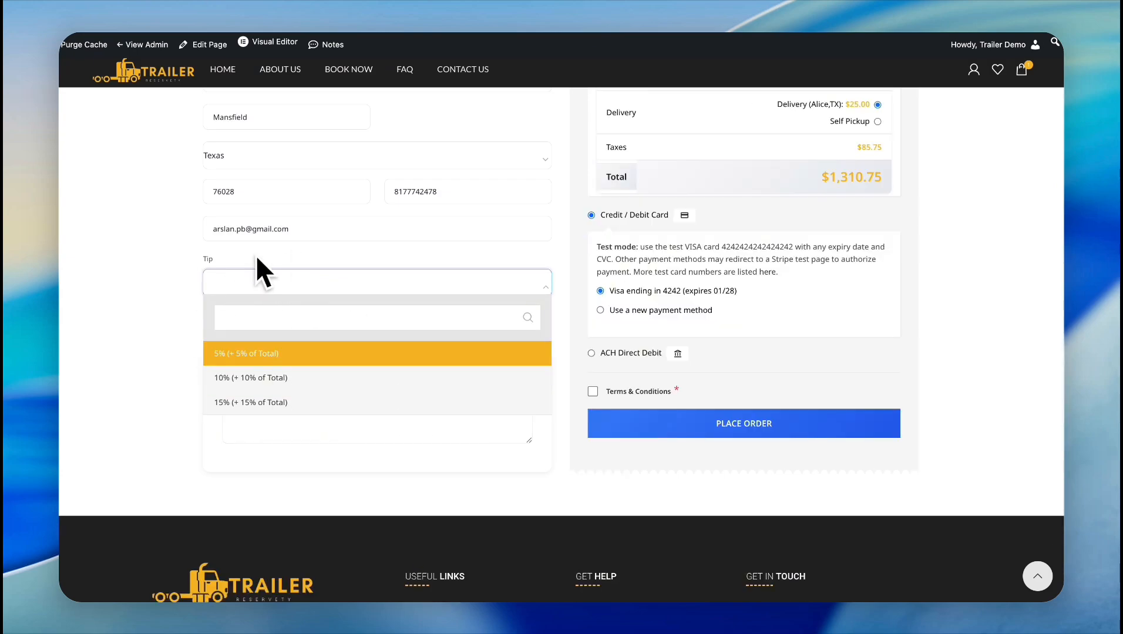
pyautogui.scroll(3, 524, 271)
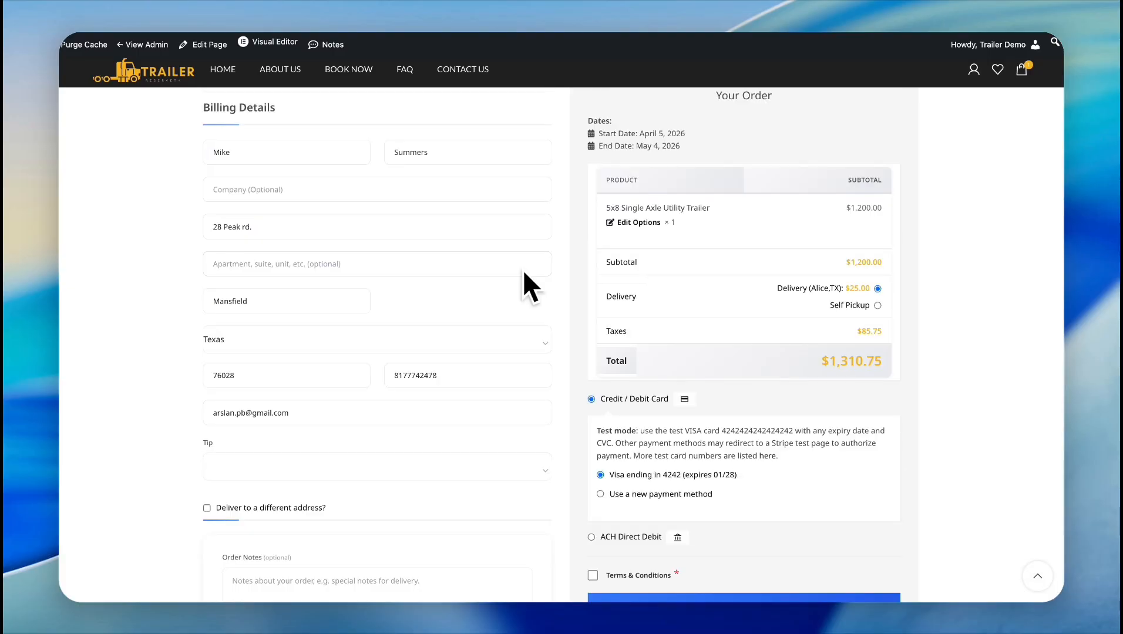